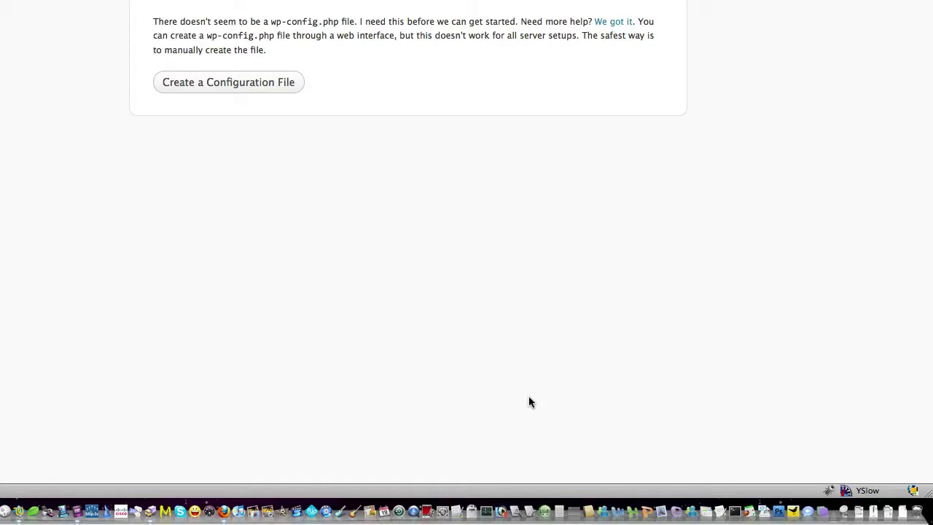
# Switch to Transmit to see the local wordpress-3.0-RC3 files beside the wpmodder.com server copy
pyautogui.press('super+Tab')
pyautogui.press('super+Tab')
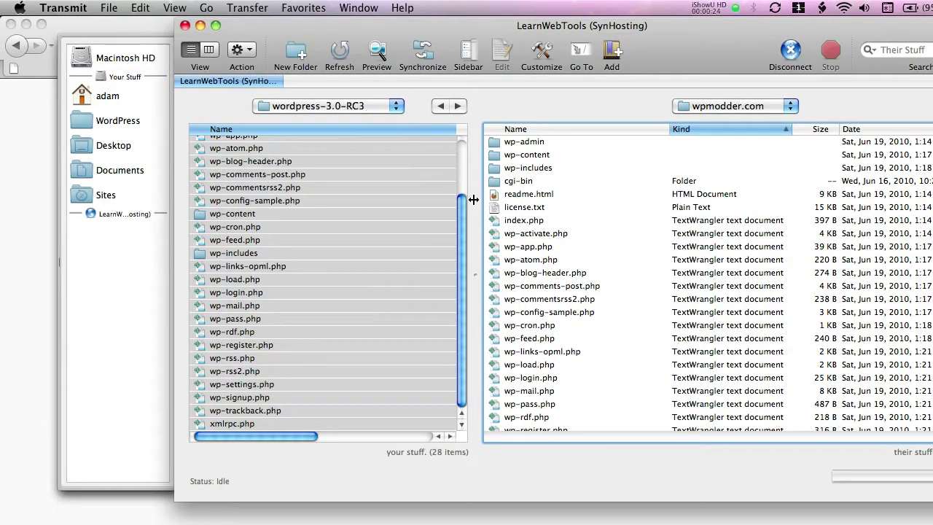
# Look over the uploaded WordPress files in both Transmit panes, then return to Firefox
pyautogui.moveTo(462, 225); pyautogui.dragTo(408, 173)
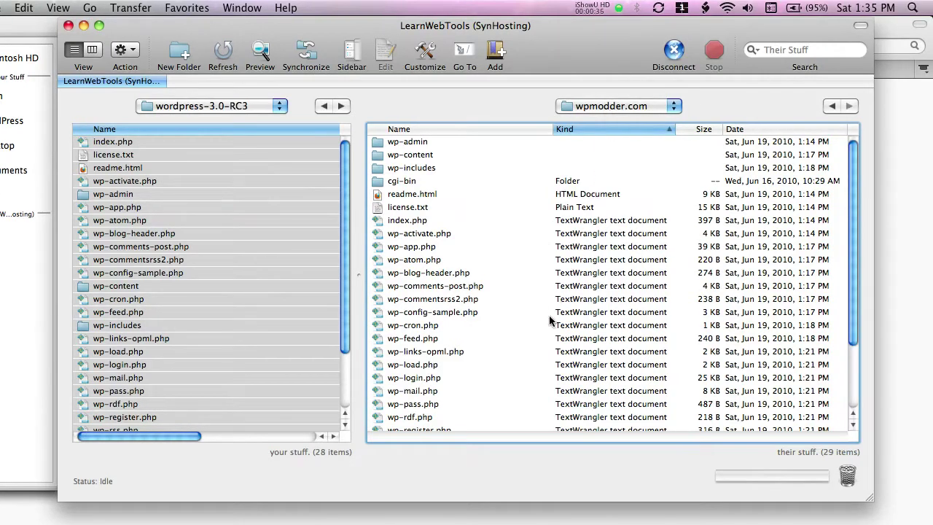
pyautogui.scroll(-3, 549, 320)
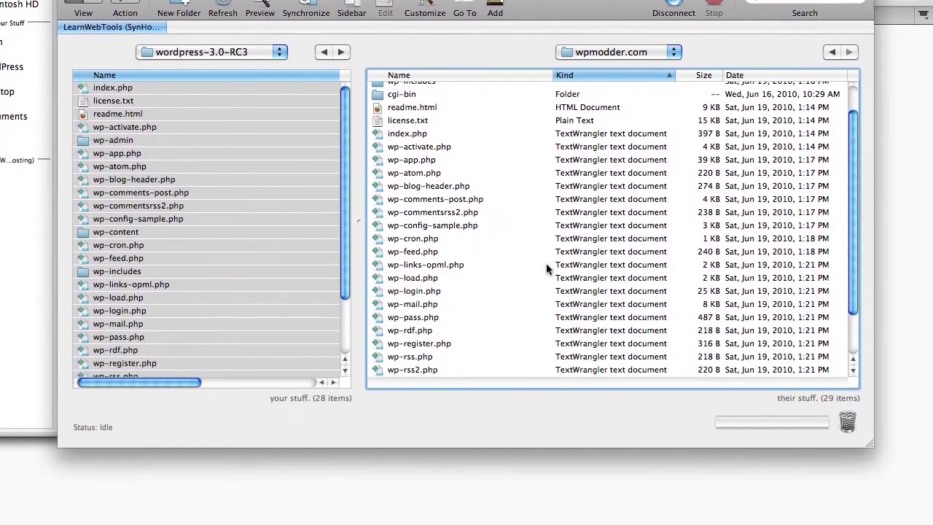
pyautogui.scroll(-3, 546, 263)
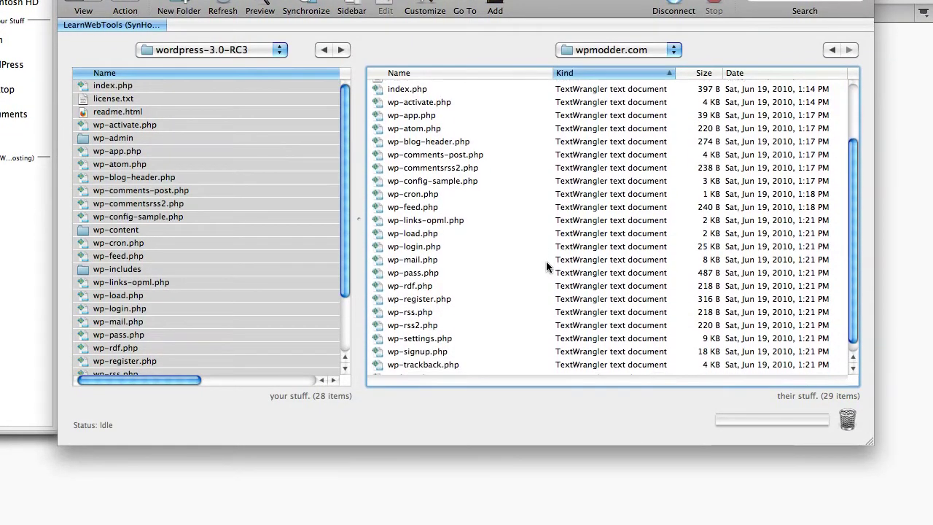
pyautogui.press('super+Tab')
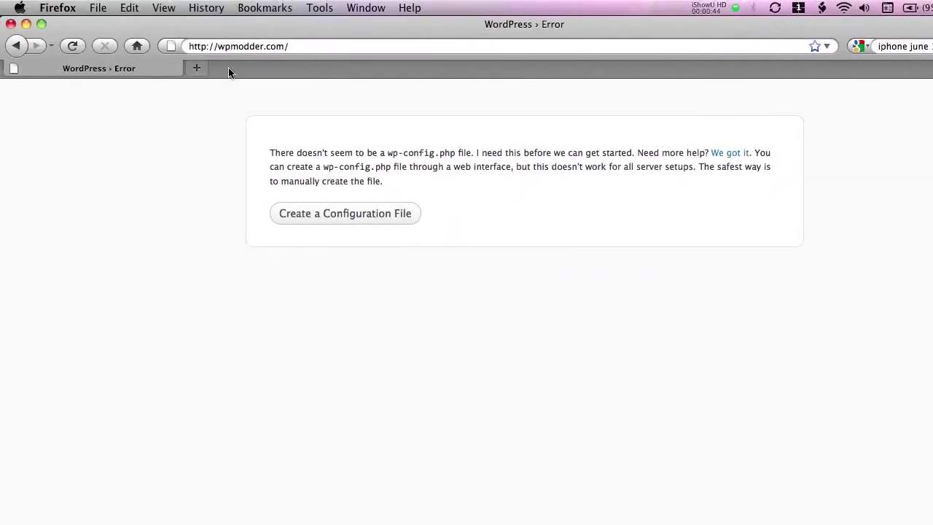
# Check the wpmodder.com address on the missing wp-config.php page, then go back to Transmit
pyautogui.click(302, 47)
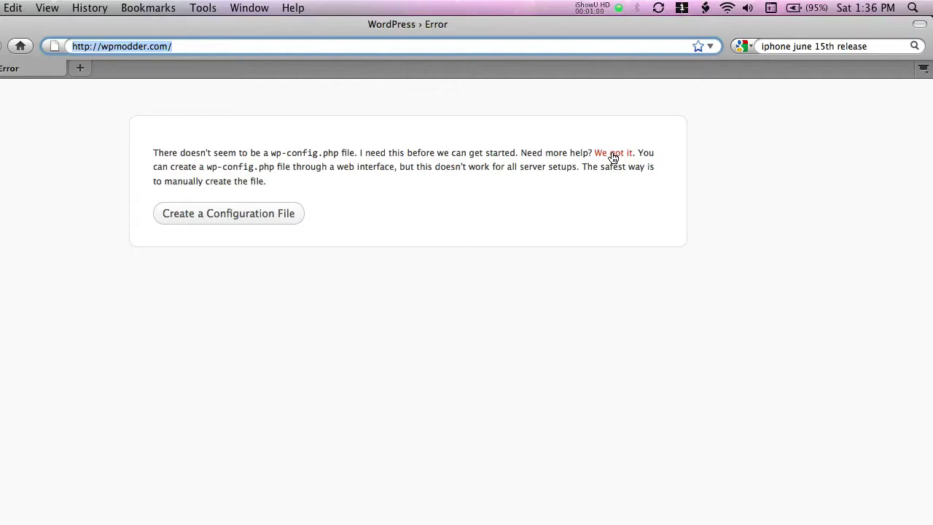
pyautogui.press('super+Tab')
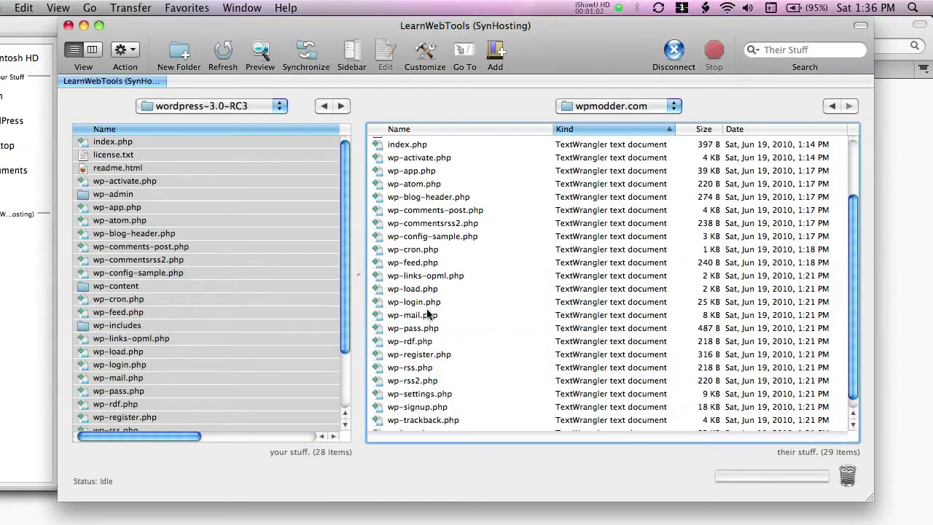
# Rename the server's wp-config-sample.php to wp-config.php by removing '-sample'
pyautogui.scroll(2, 429, 314)
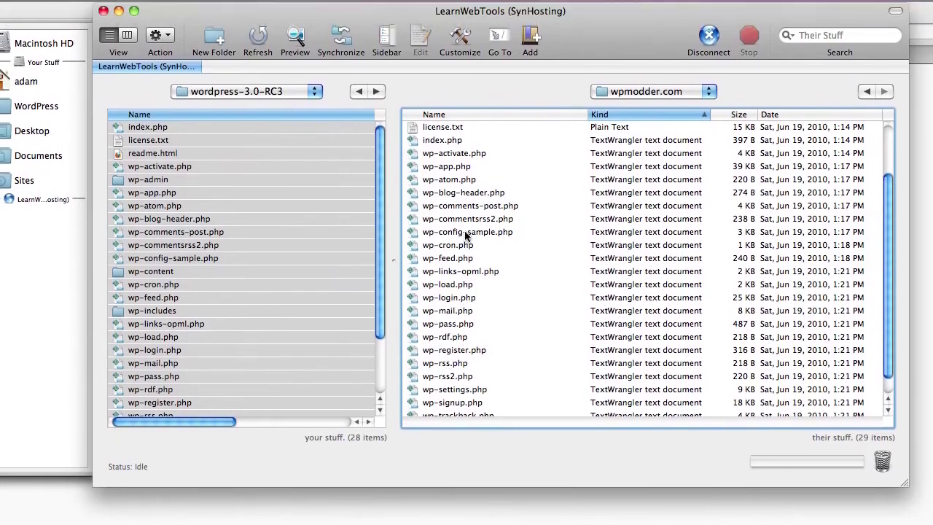
pyautogui.click(467, 232)
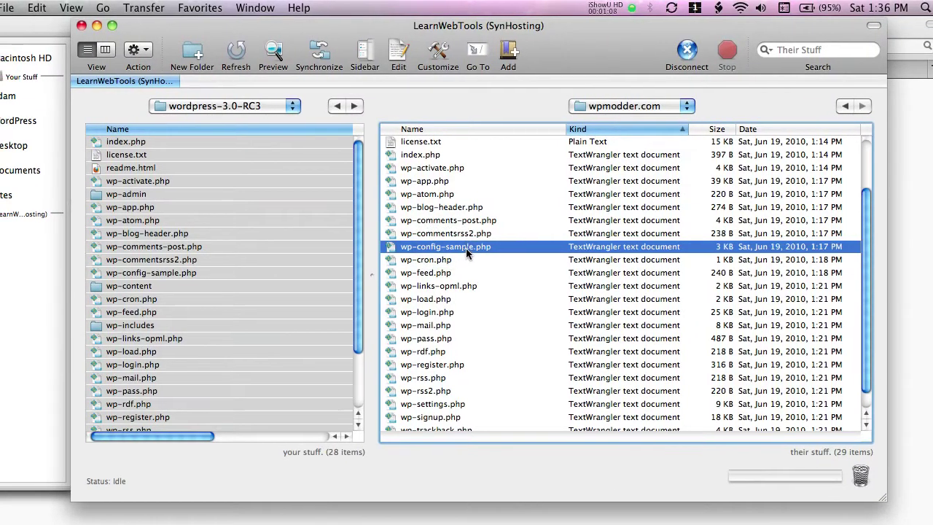
pyautogui.click(465, 248)
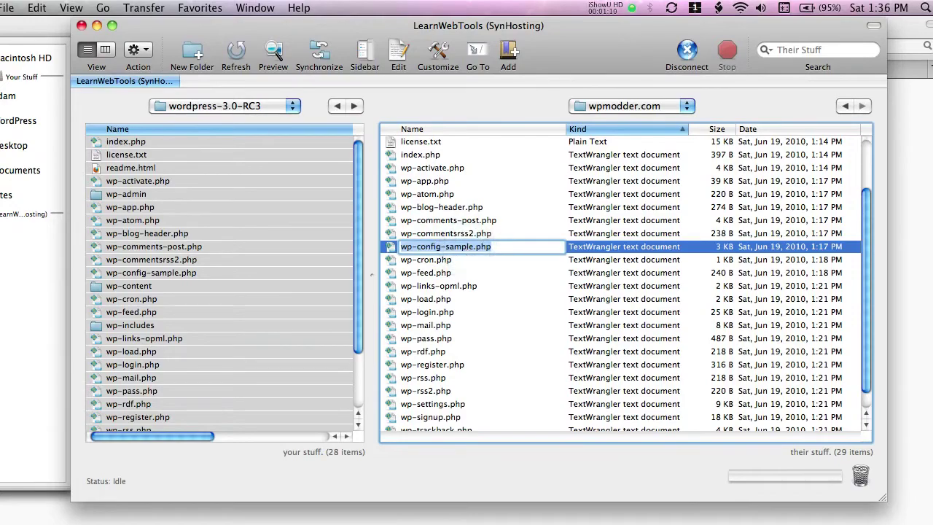
pyautogui.click(467, 248)
pyautogui.press('cmd+h')
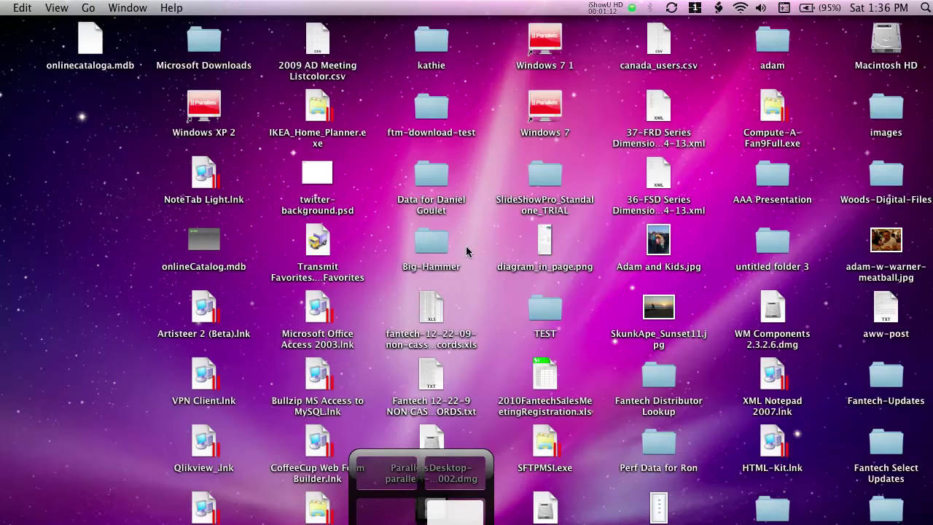
pyautogui.press('super+Tab')
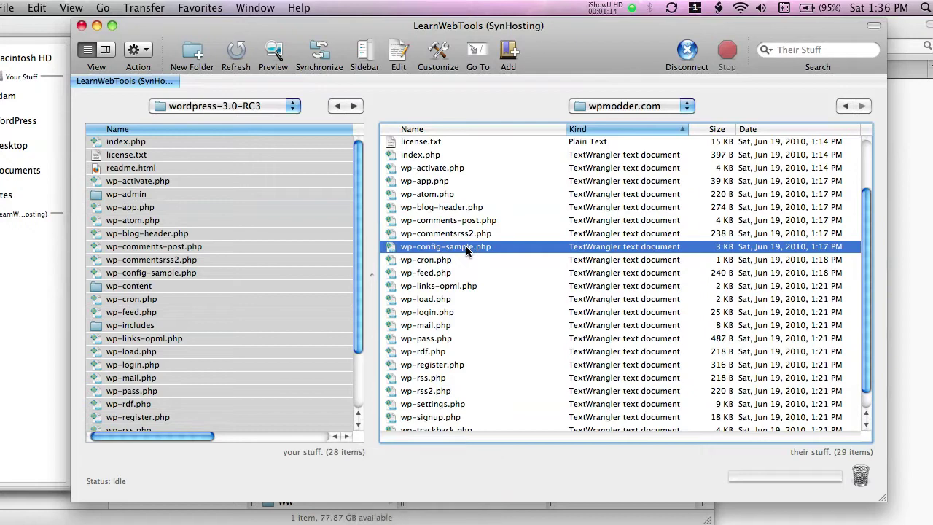
pyautogui.click(467, 248)
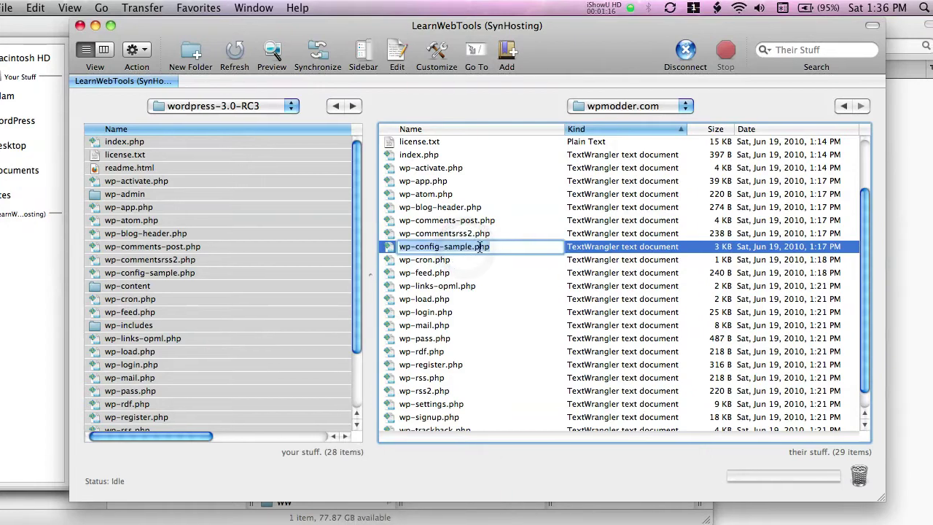
pyautogui.click(465, 248)
pyautogui.press('BackSpace')
pyautogui.press('BackSpace')
pyautogui.press('BackSpace')
pyautogui.press('BackSpace')
pyautogui.press('BackSpace')
pyautogui.press('BackSpace')
pyautogui.press('BackSpace')
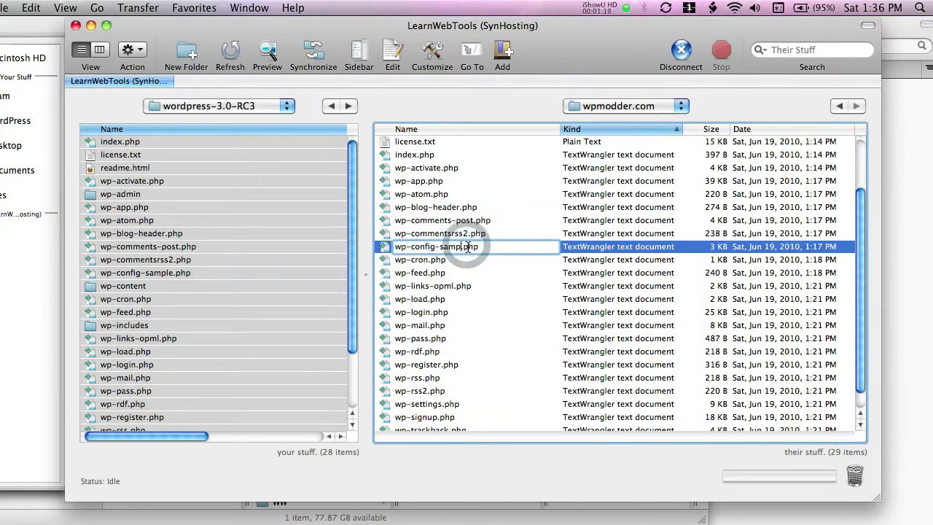
pyautogui.press('Return')
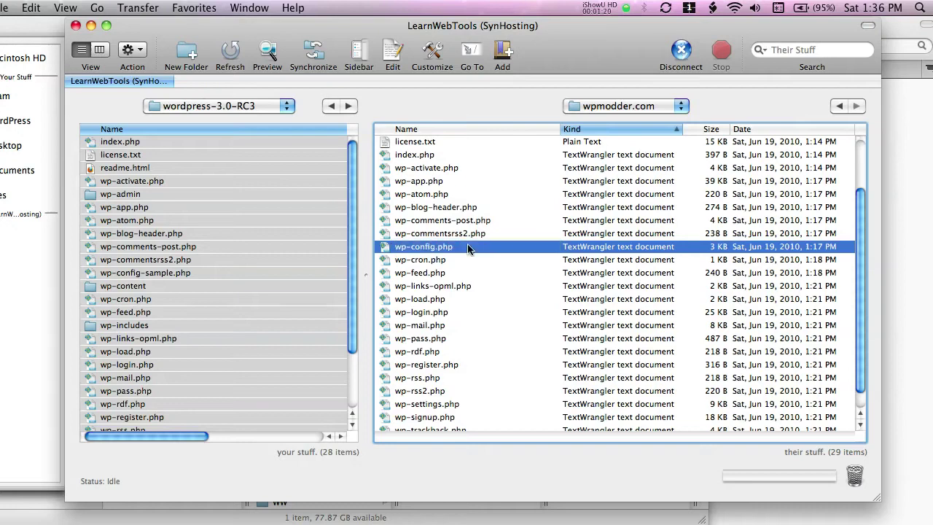
pyautogui.rightClick(452, 248)
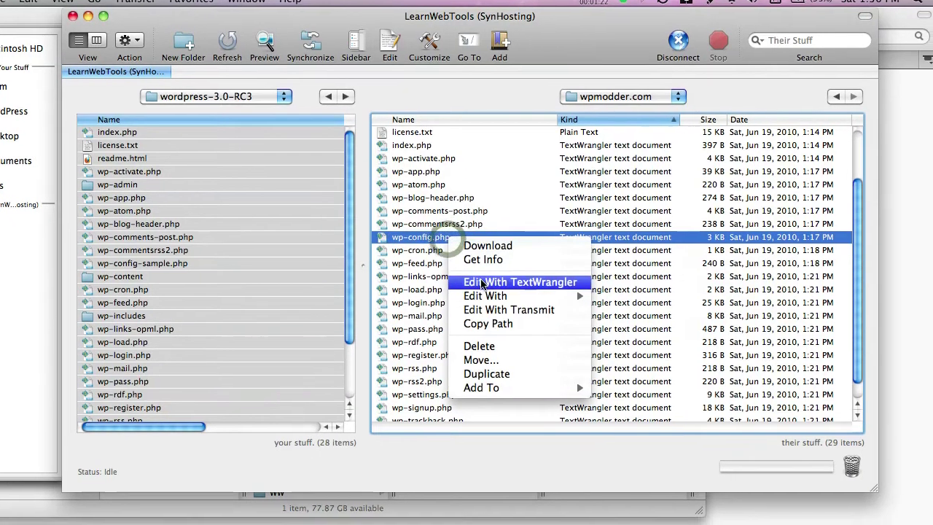
# Open the server's wp-config.php in TextWrangler and locate the database settings
pyautogui.click(510, 291)
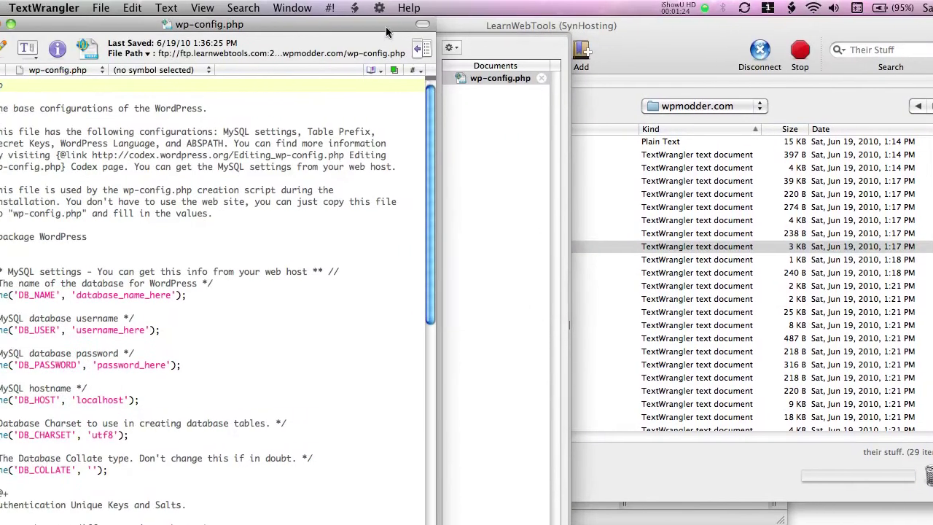
pyautogui.moveTo(311, 26); pyautogui.dragTo(489, 26)
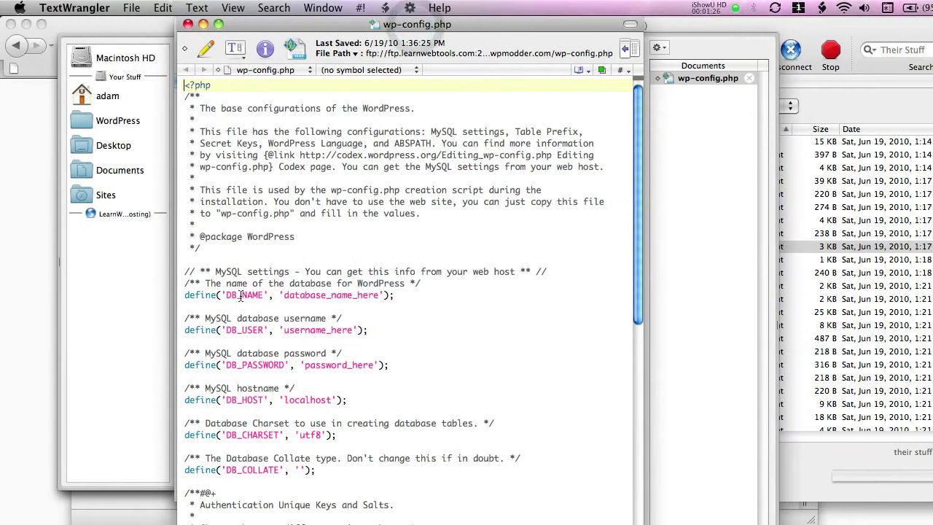
pyautogui.doubleClick(226, 268)
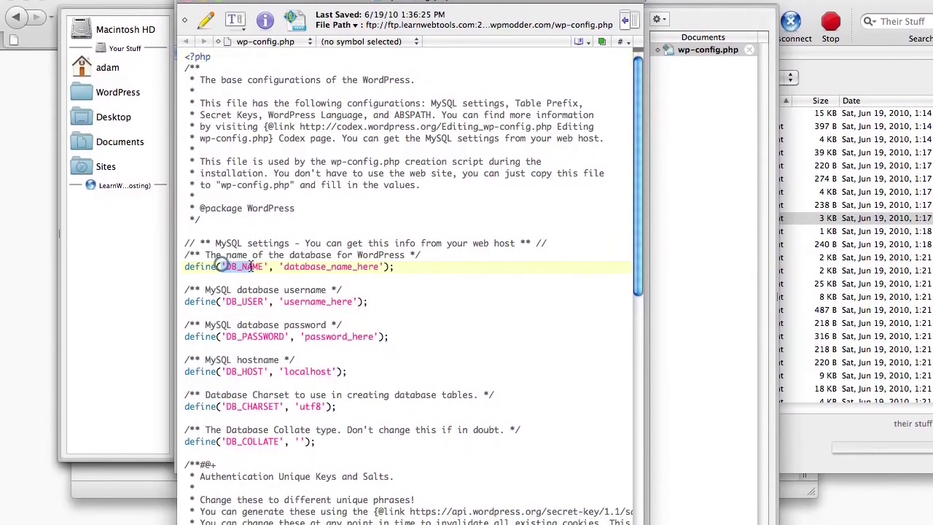
pyautogui.moveTo(223, 304); pyautogui.dragTo(282, 304)
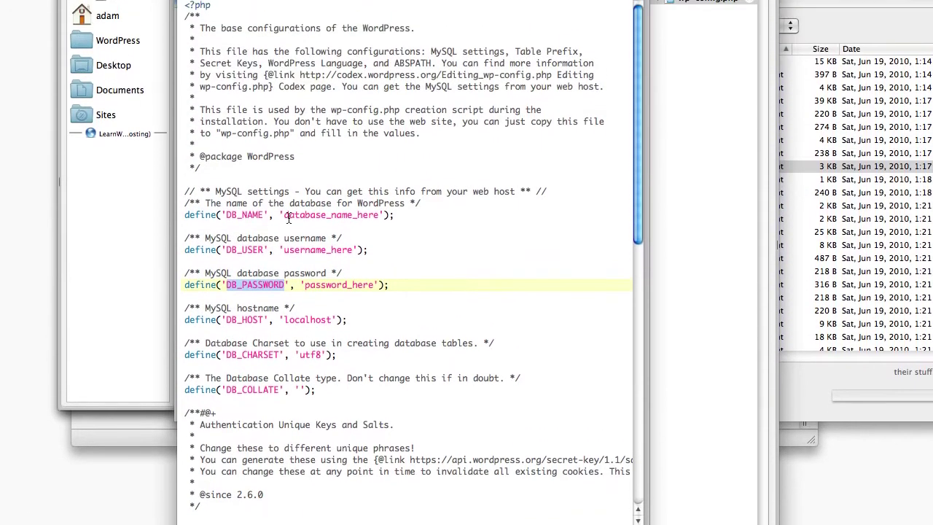
# Set DB_NAME to 'mybody_wpmodderdb' and replace username_here with the database username
pyautogui.click(284, 164)
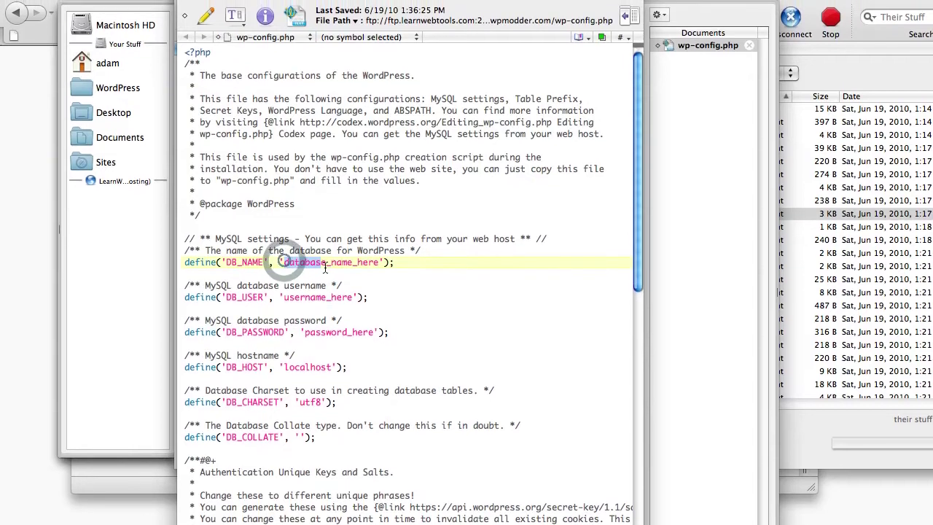
pyautogui.moveTo(284, 261); pyautogui.dragTo(380, 265)
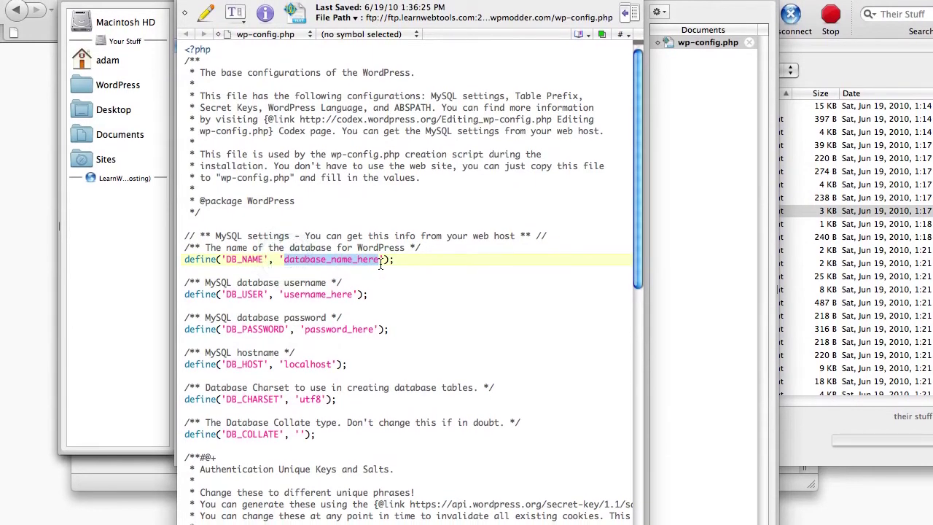
pyautogui.write('mybody')
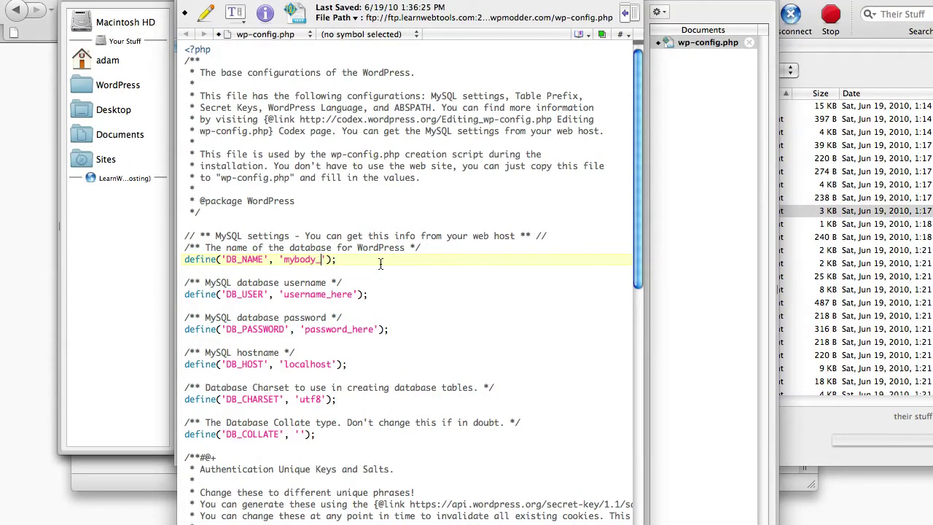
pyautogui.write('_wpmodderdb')
pyautogui.doubleClick(284, 293)
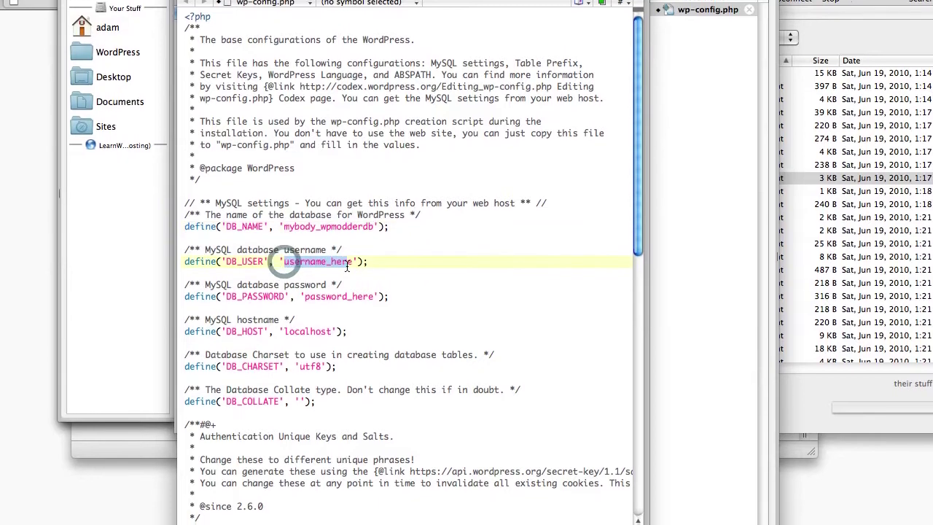
pyautogui.write('my')
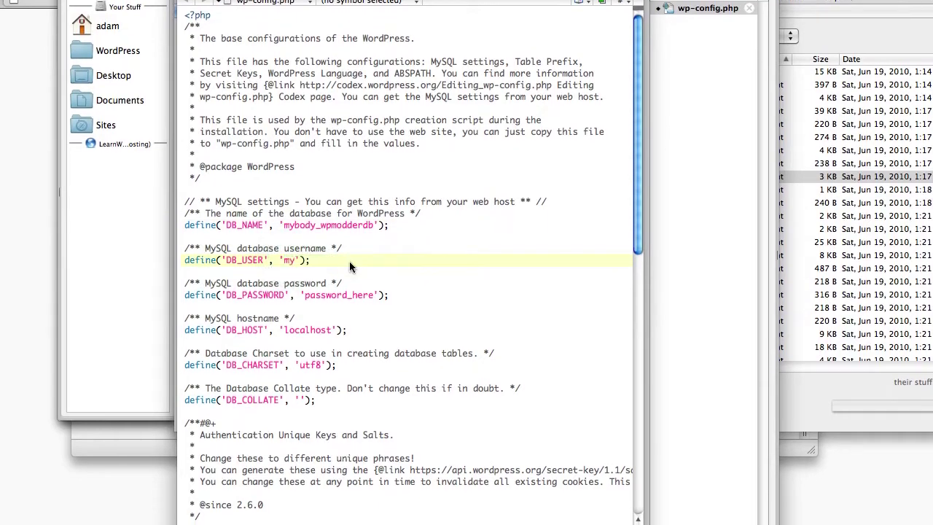
pyautogui.write('body')
pyautogui.write('_')
pyautogui.write('modd')
pyautogui.write('er')
pyautogui.doubleClick(306, 295)
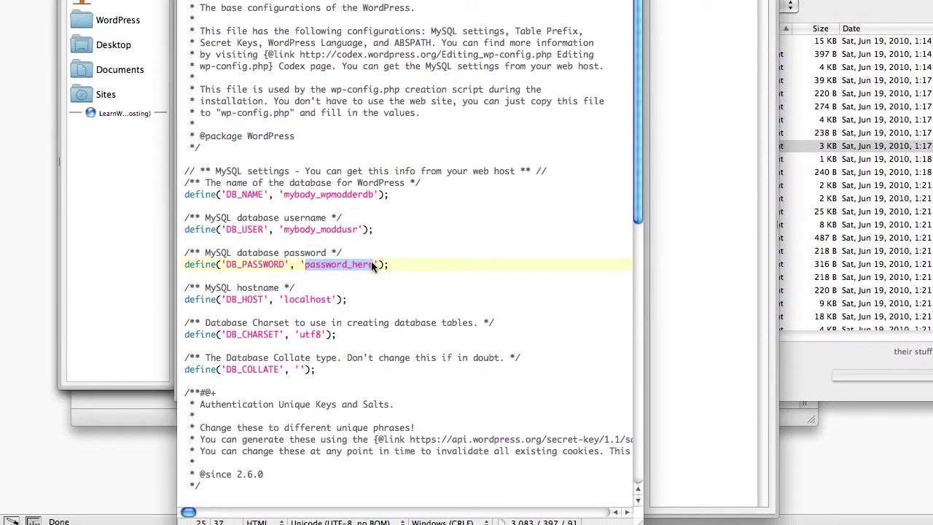
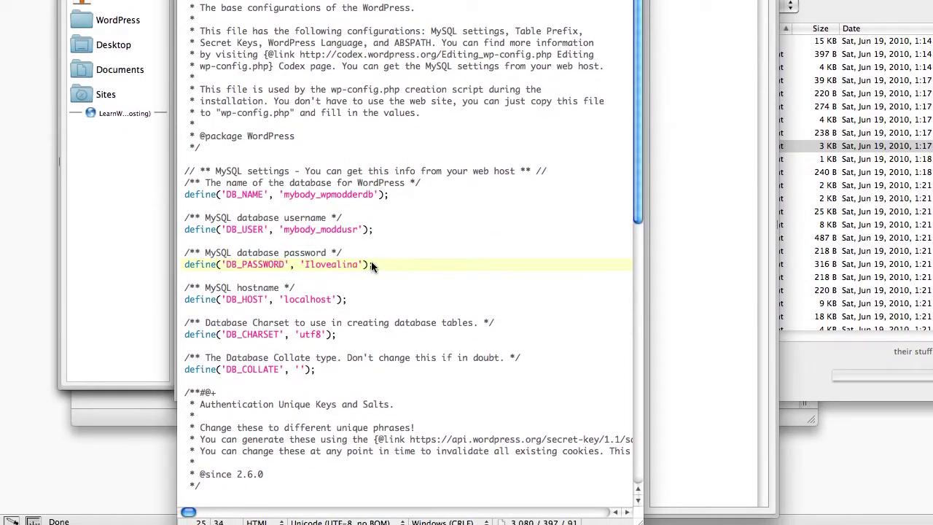
pyautogui.scroll(-6, 371, 265)
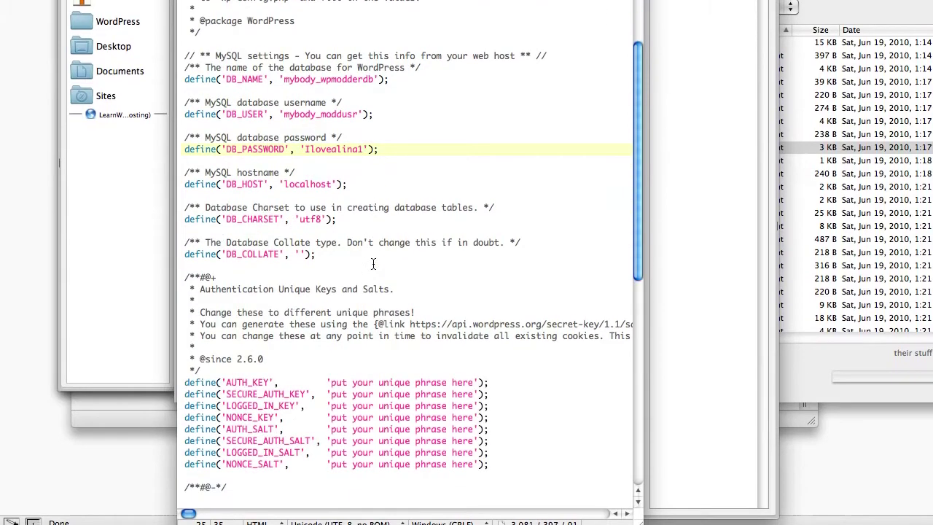
pyautogui.scroll(-4, 374, 266)
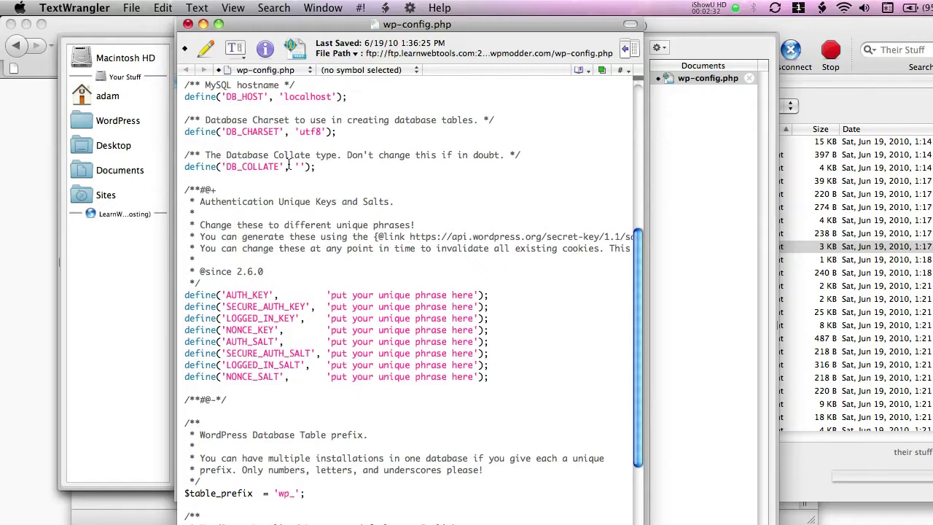
pyautogui.scroll(-1, 353, 321)
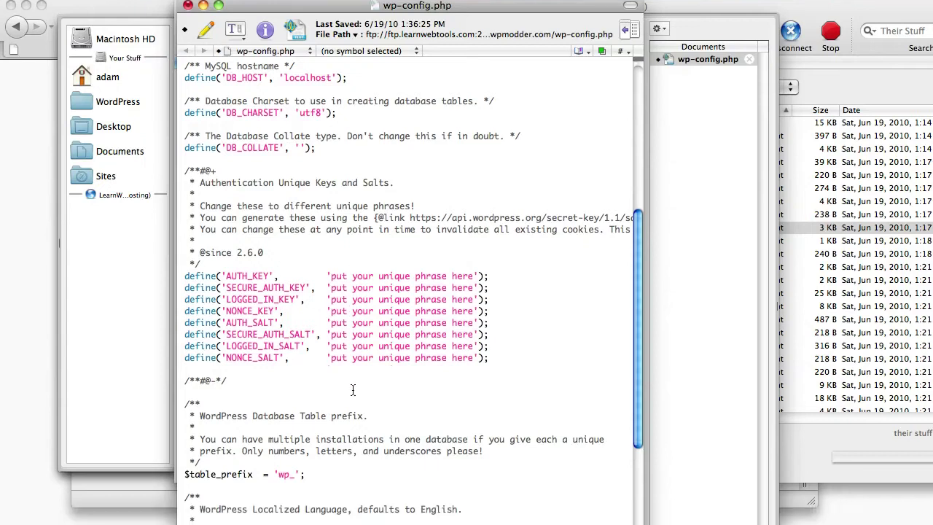
pyautogui.scroll(-3, 353, 316)
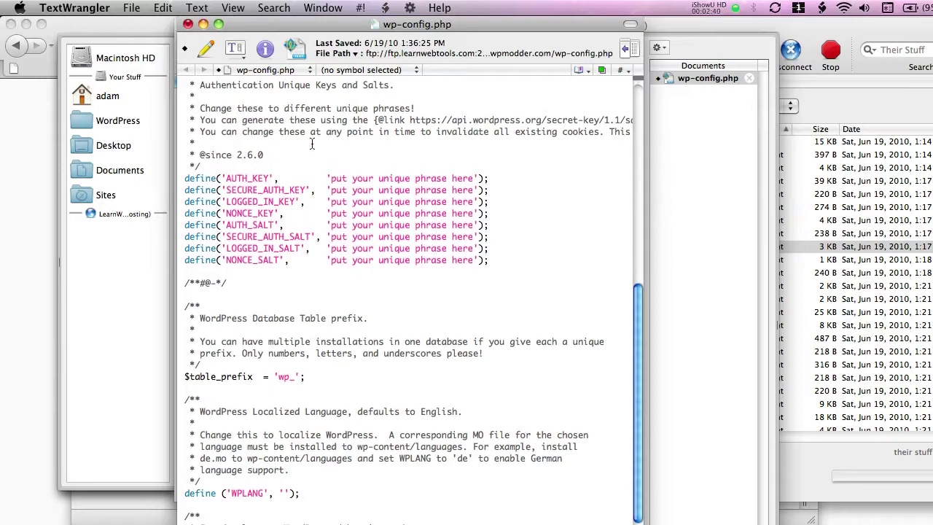
# Review the Authentication Unique Keys and Salts heading and the AUTH_KEY placeholder
pyautogui.moveTo(199, 85); pyautogui.dragTo(359, 95)
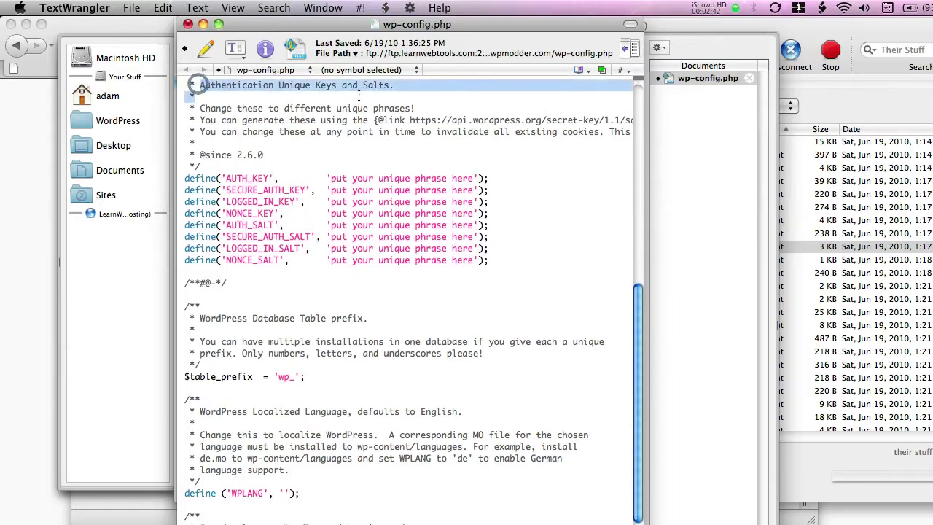
pyautogui.click(375, 108)
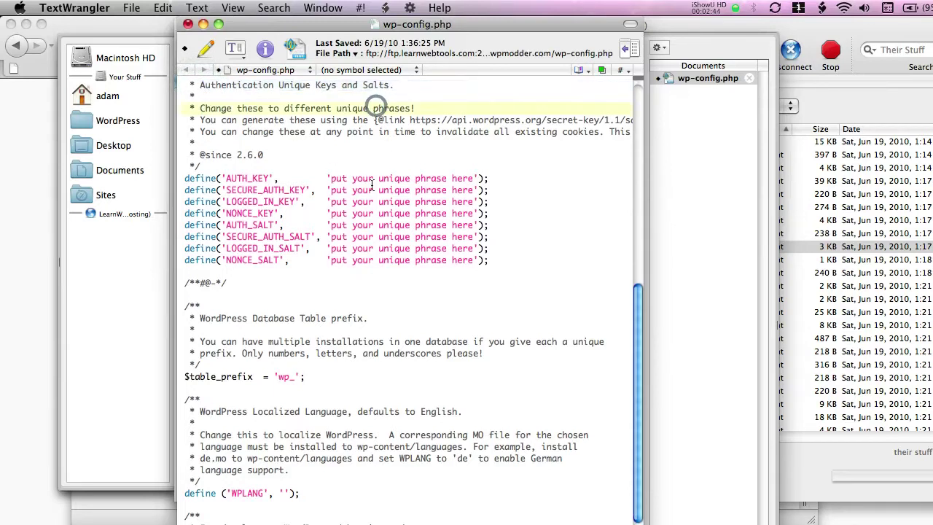
pyautogui.moveTo(330, 178); pyautogui.dragTo(473, 179)
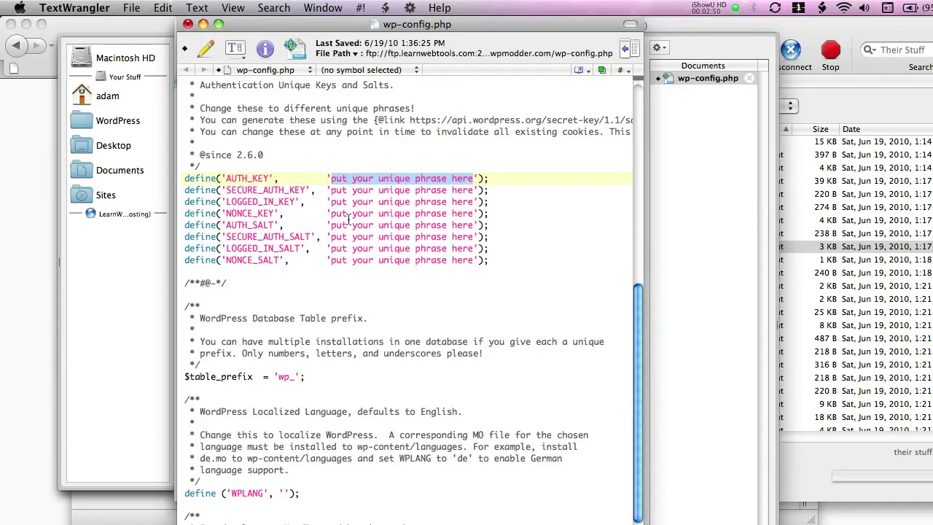
pyautogui.click(504, 262)
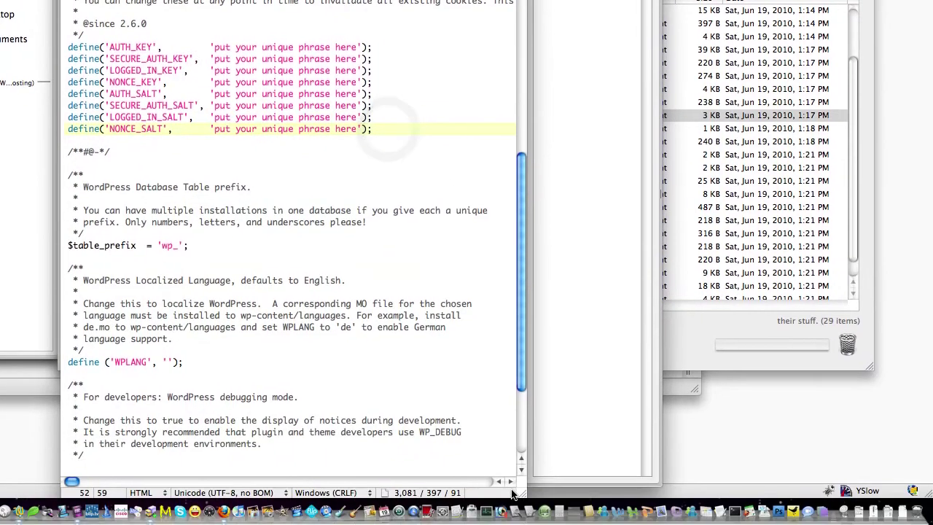
# Widen the editor window and select the full secret-key generator URL
pyautogui.moveTo(513, 495); pyautogui.dragTo(760, 465)
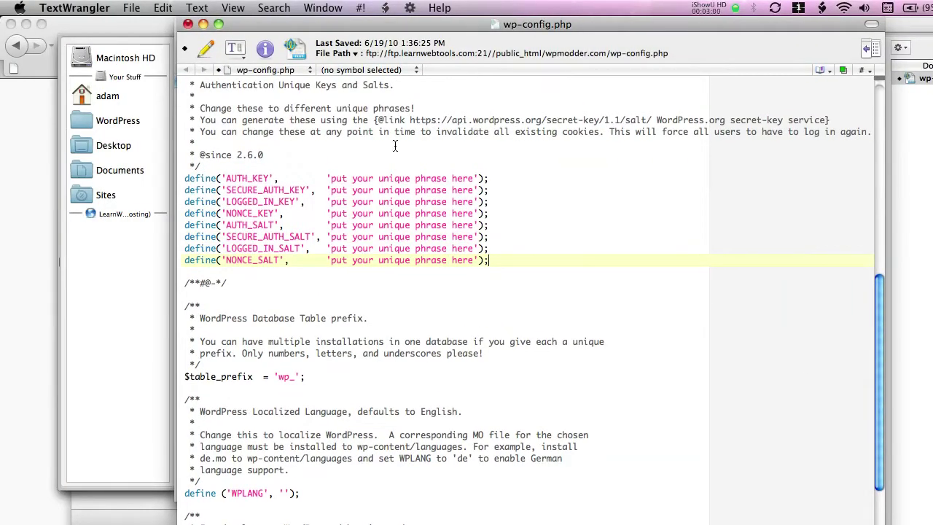
pyautogui.moveTo(410, 123); pyautogui.dragTo(667, 124)
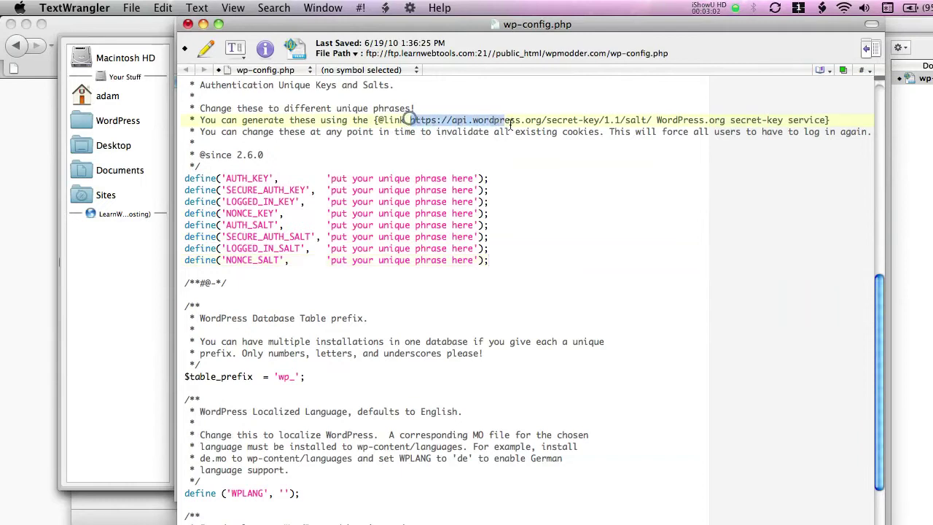
pyautogui.moveTo(595, 124); pyautogui.dragTo(580, 122)
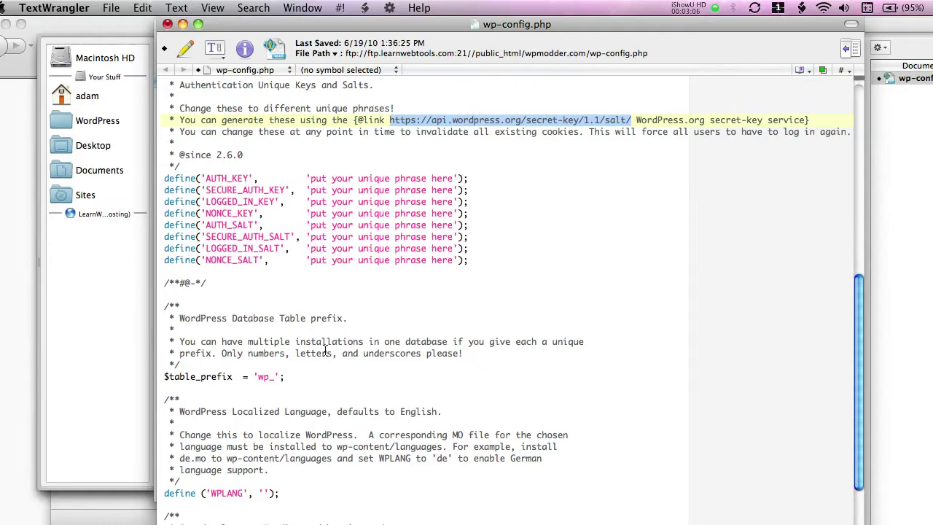
pyautogui.scroll(-5, 222, 359)
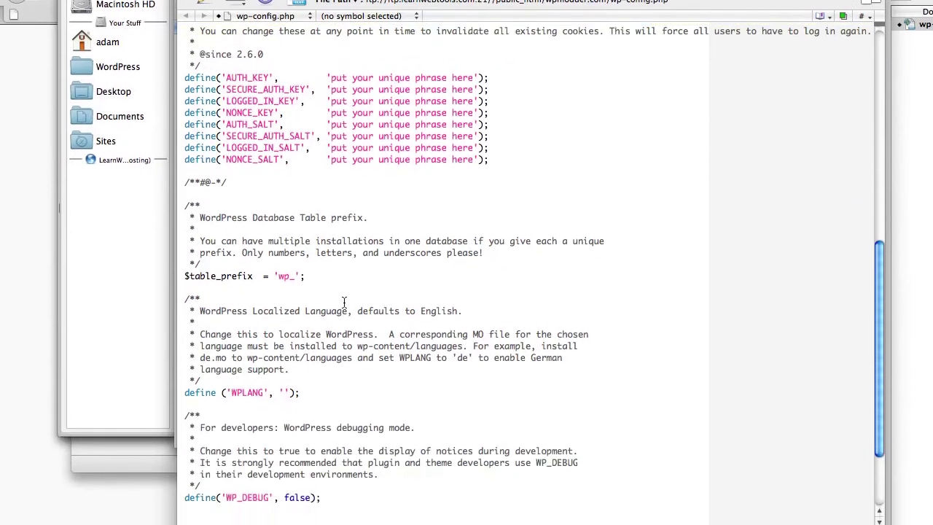
pyautogui.scroll(2, 306, 241)
pyautogui.scroll(3, 420, 234)
pyautogui.scroll(-4, 418, 243)
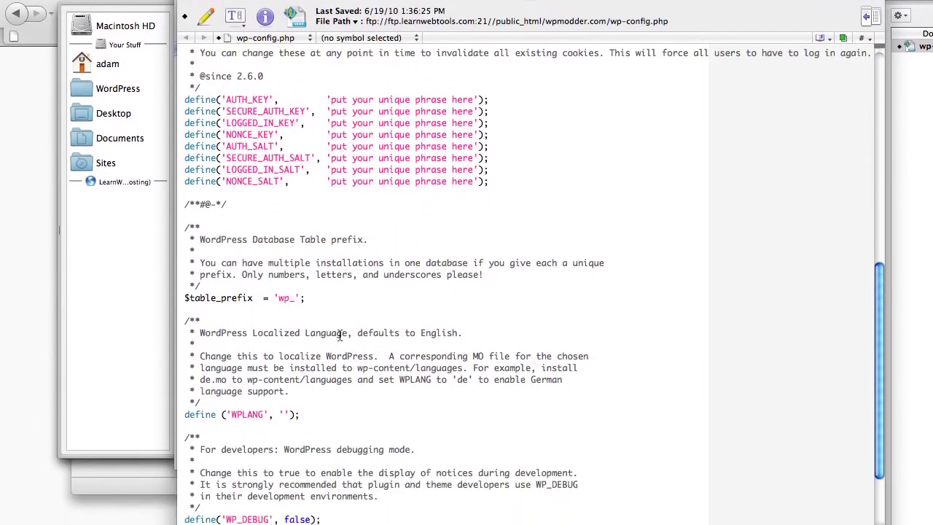
pyautogui.scroll(-4, 339, 335)
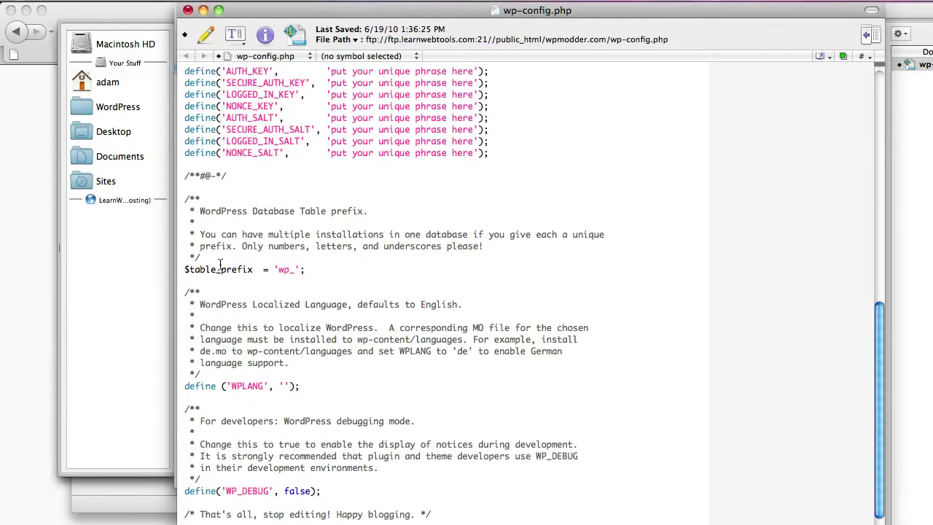
# Change the table prefix from 'wp_' to 'wpmodd_', then bring Firefox forward
pyautogui.moveTo(199, 210); pyautogui.dragTo(364, 226)
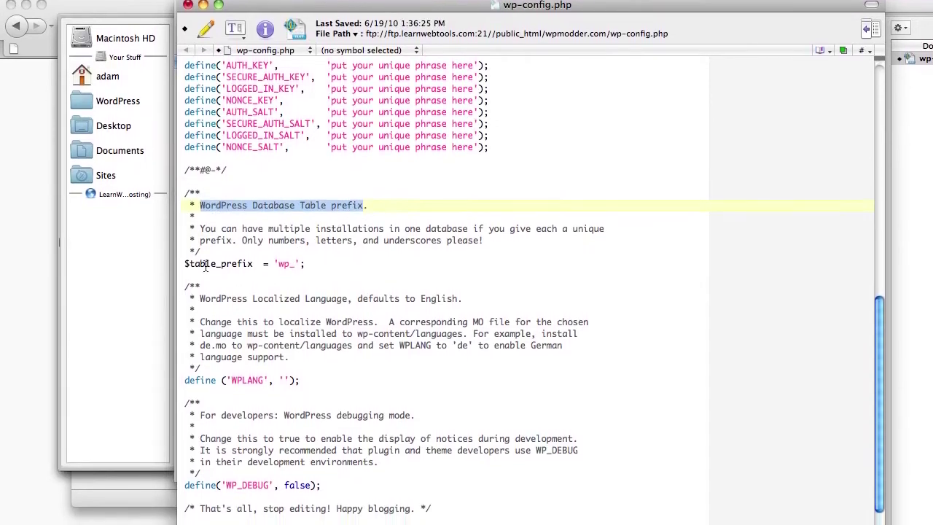
pyautogui.doubleClick(283, 263)
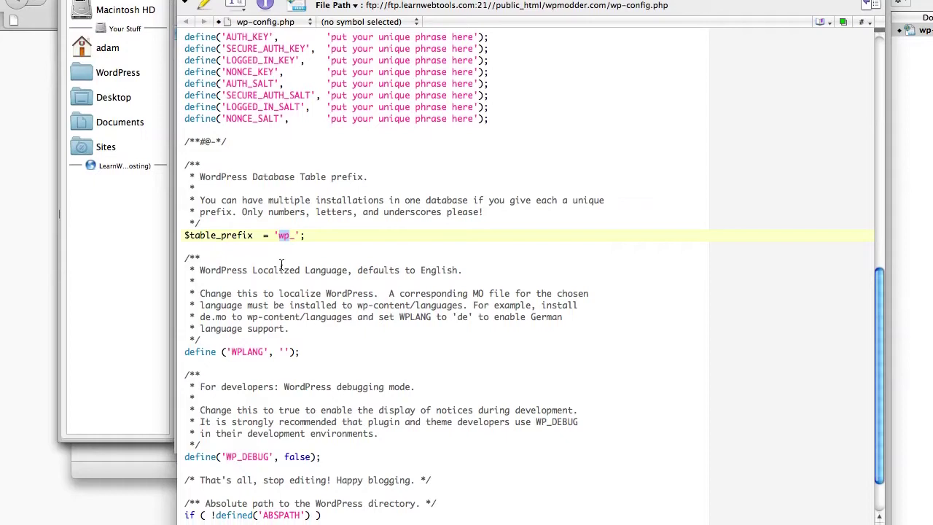
pyautogui.write('wpmoodd')
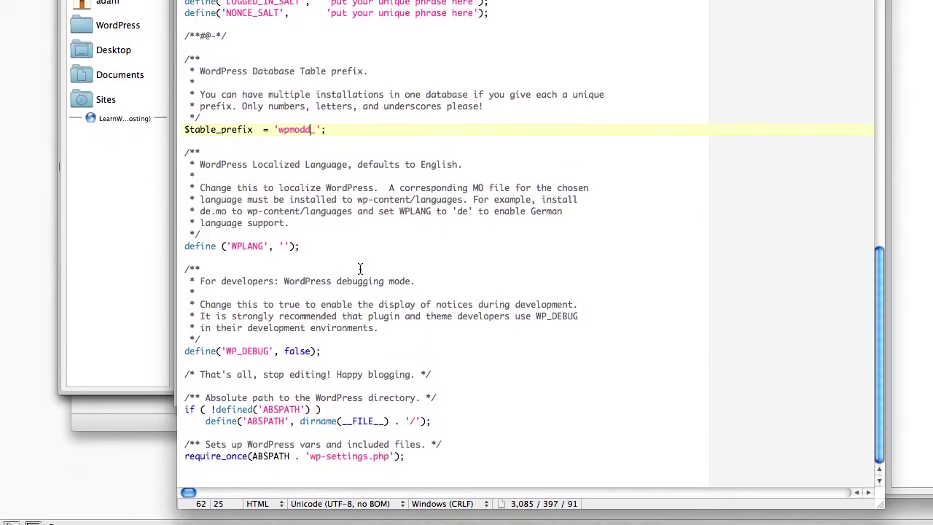
pyautogui.scroll(2, 362, 276)
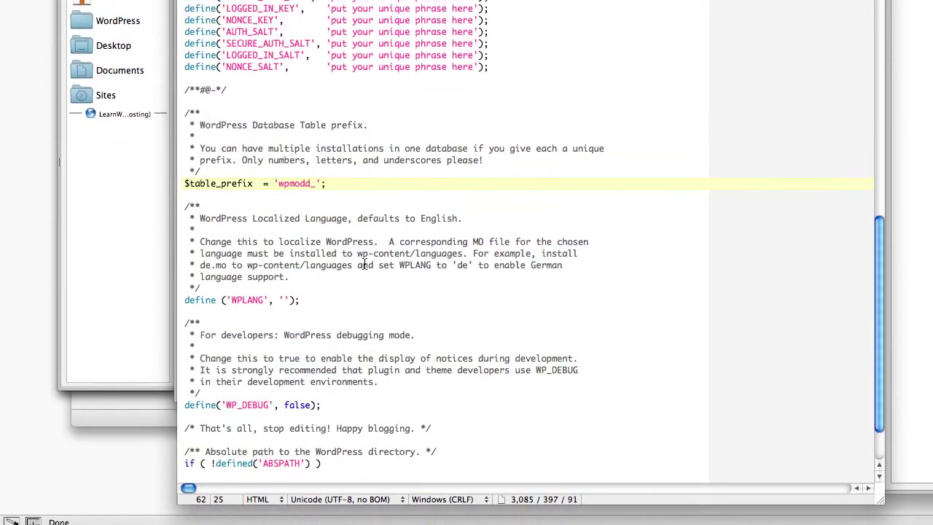
pyautogui.scroll(10, 364, 265)
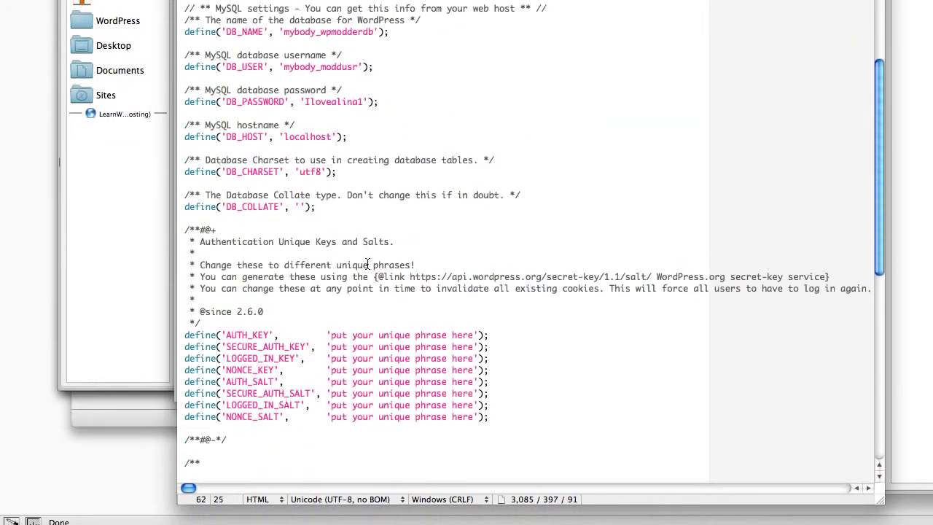
pyautogui.scroll(-6, 368, 264)
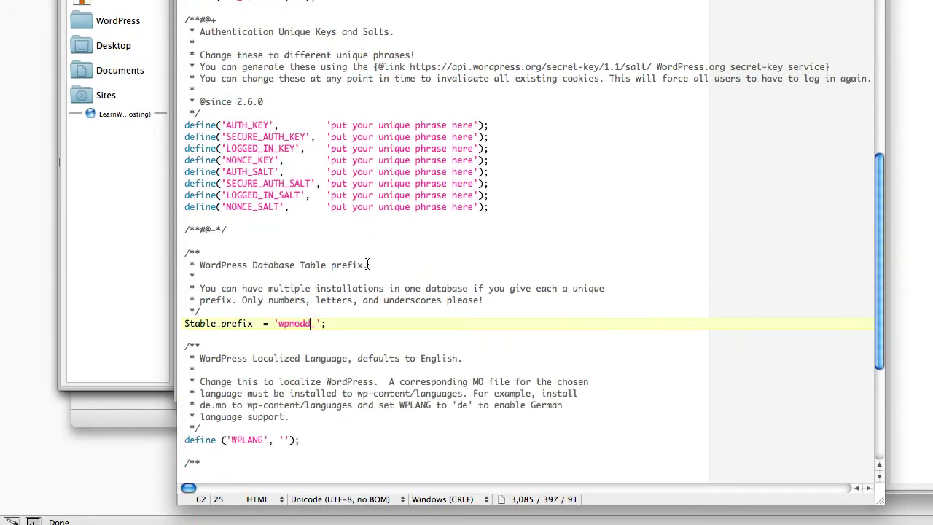
pyautogui.press('super+Tab')
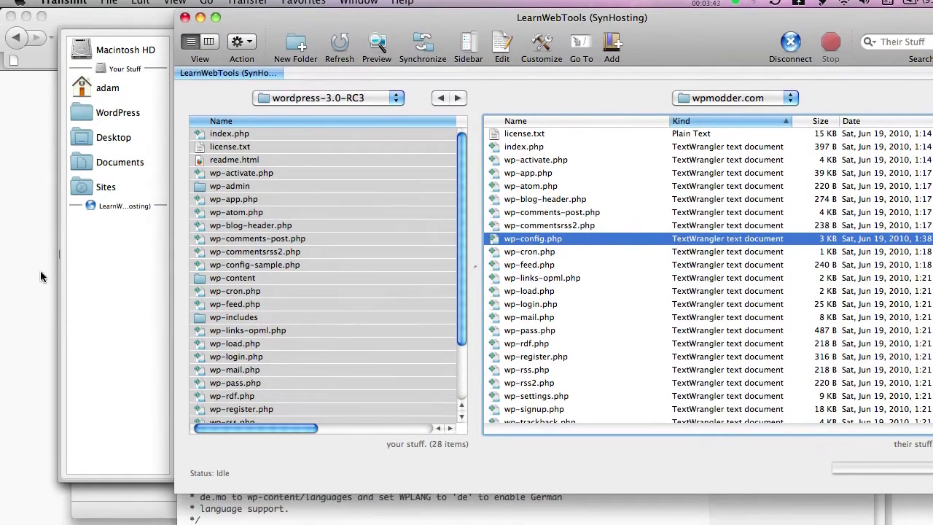
pyautogui.click(40, 279)
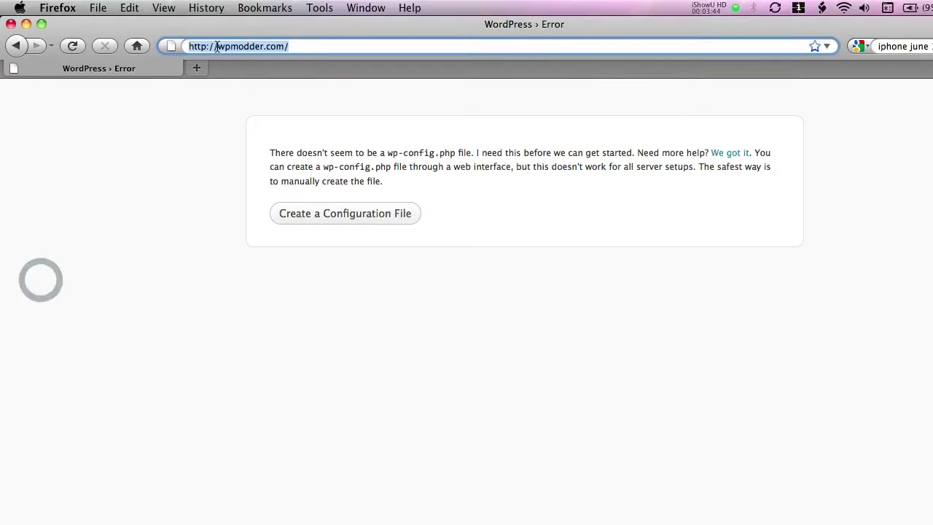
# Reload wpmodder.com to start the installer and enter 'WP Modder' as the Site Title
pyautogui.click(75, 48)
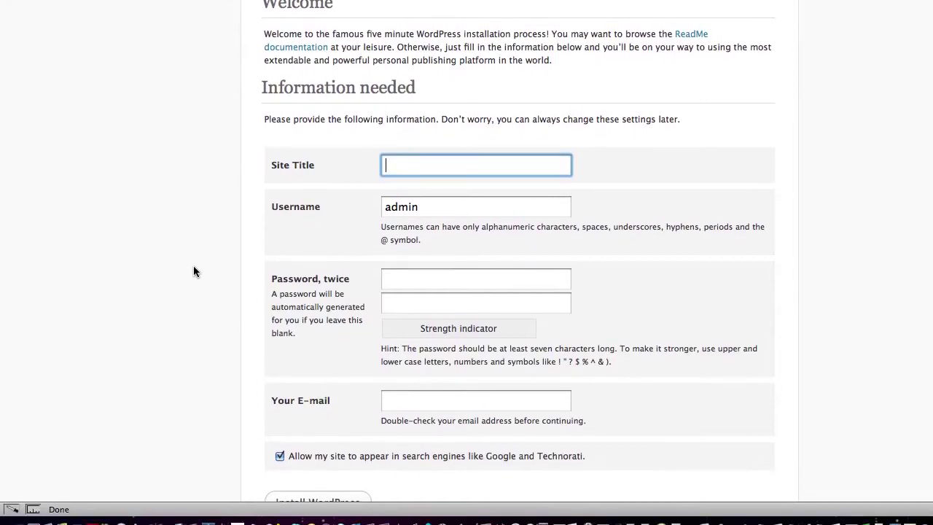
pyautogui.write('Wp')
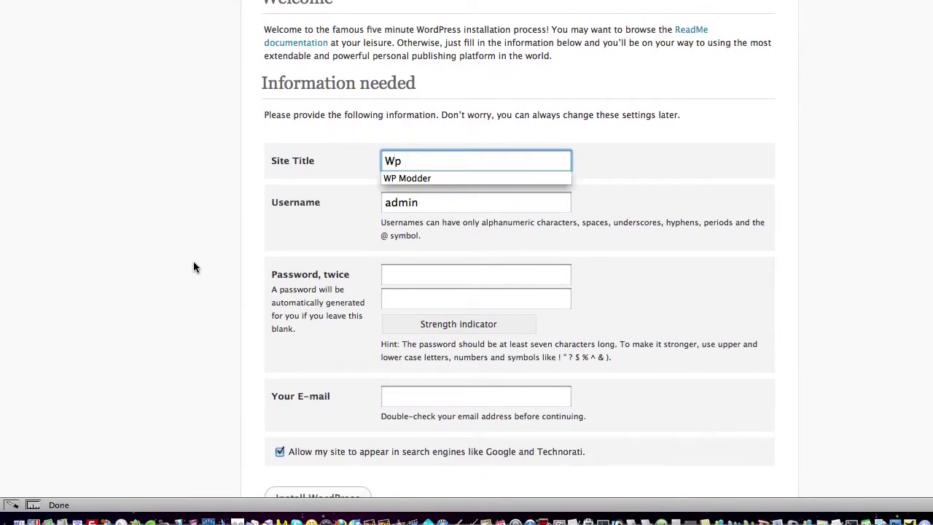
pyautogui.press('Down')
pyautogui.press('Return')
pyautogui.press('Tab')
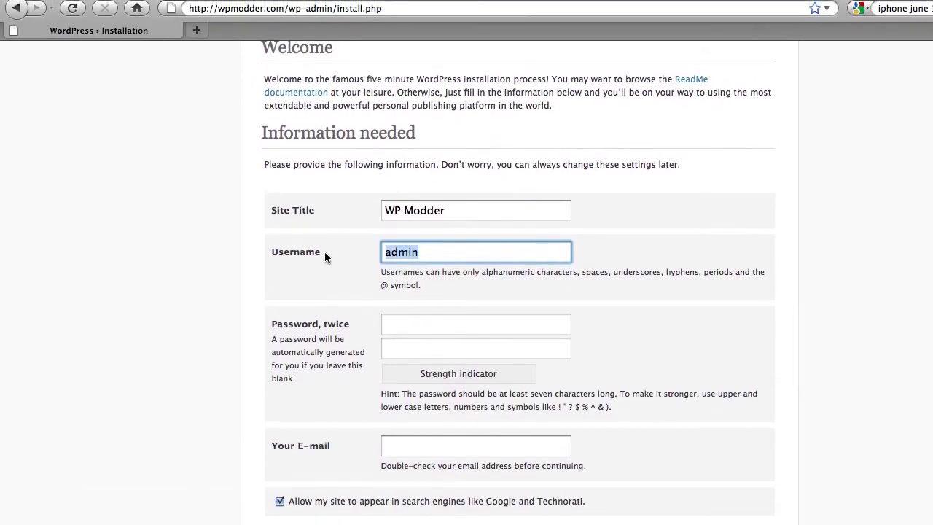
# Fill in the administrator username, accepting the suggested 'admin' entry
pyautogui.doubleClick(440, 251)
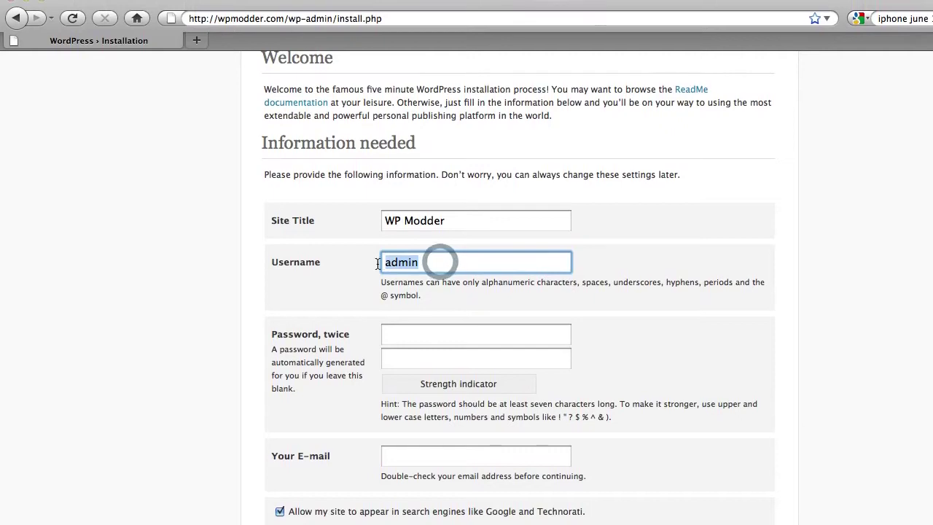
pyautogui.click(436, 262)
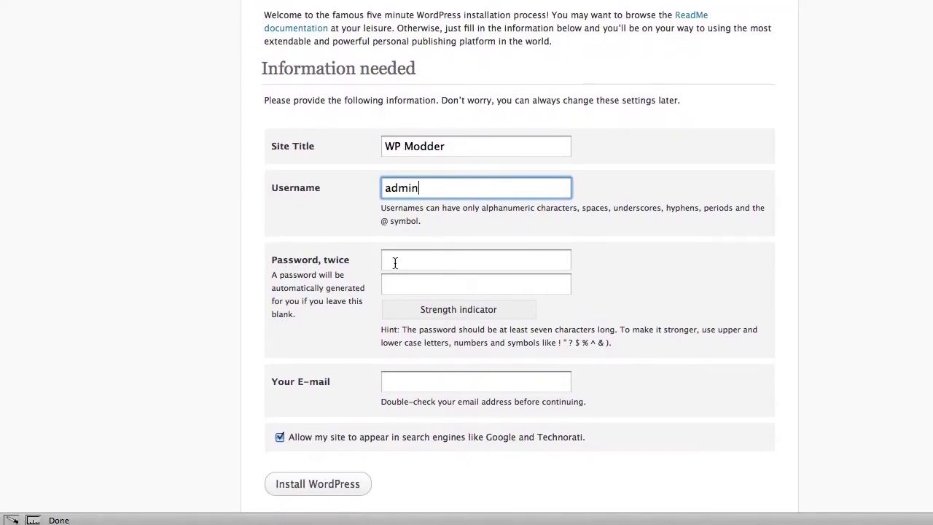
pyautogui.click(394, 263)
pyautogui.click(432, 285)
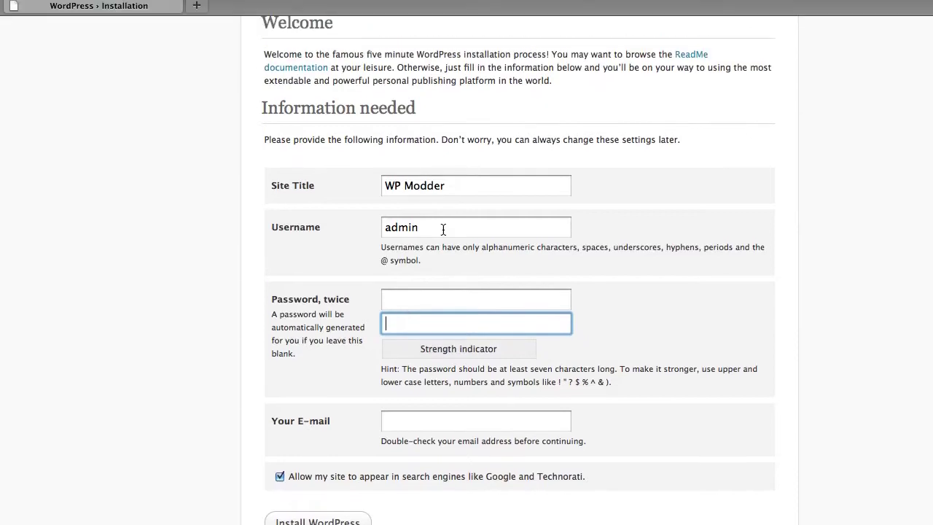
pyautogui.doubleClick(443, 228)
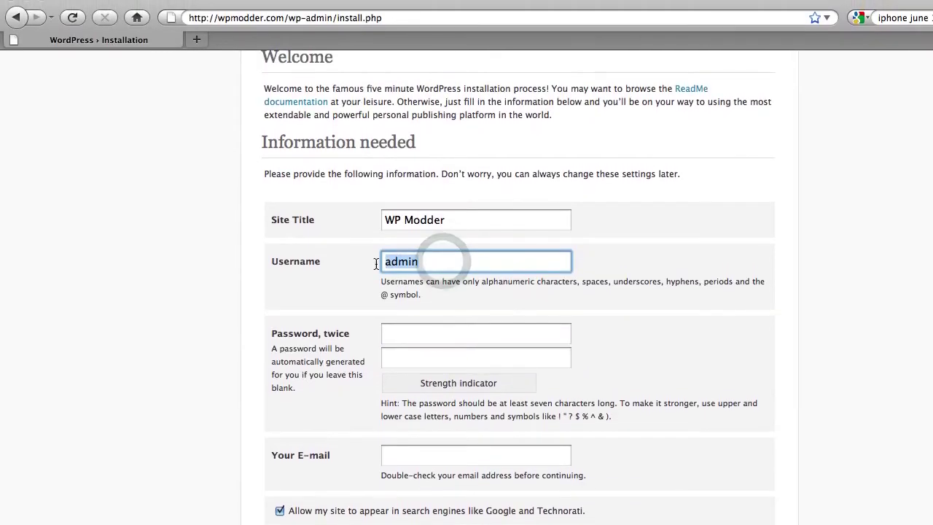
pyautogui.write('17')
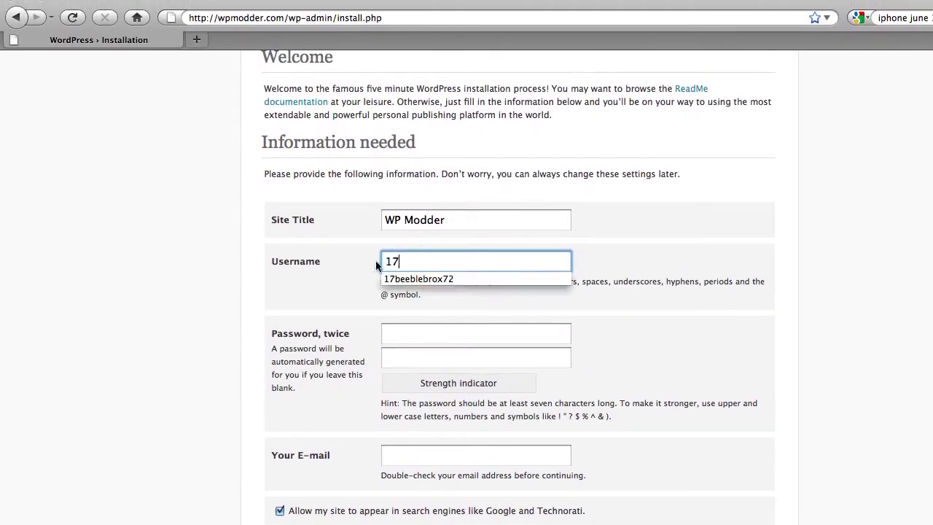
pyautogui.press('Down')
pyautogui.press('Tab')
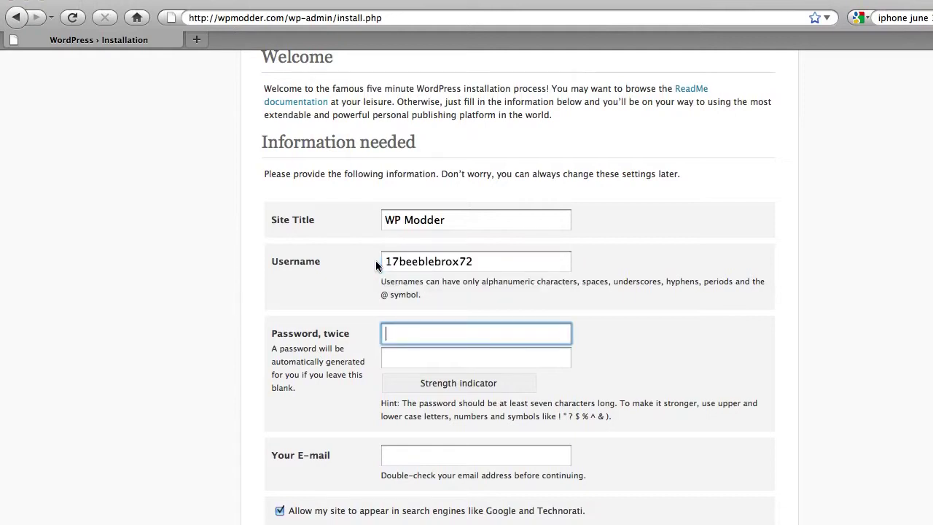
# Enter a strong password twice and fill in the admin e-mail address
pyautogui.write('a')
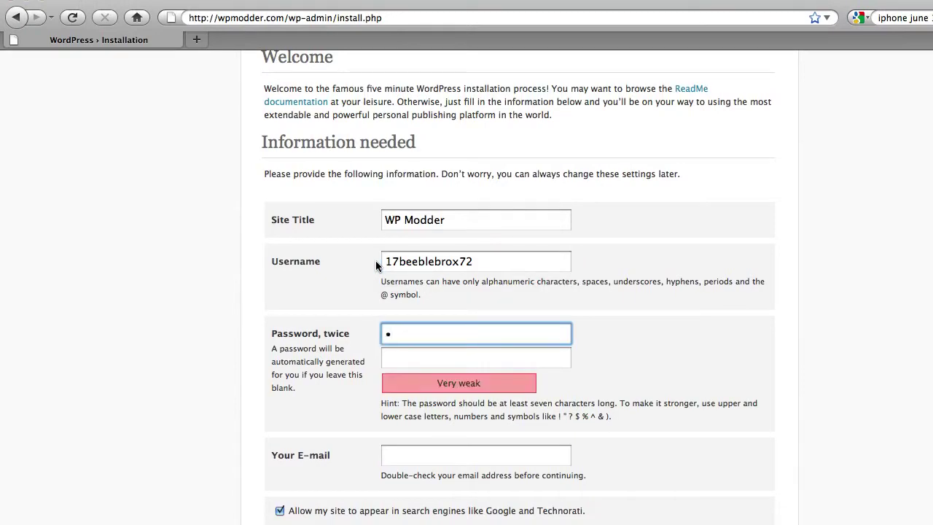
pyautogui.write('•••••••••')
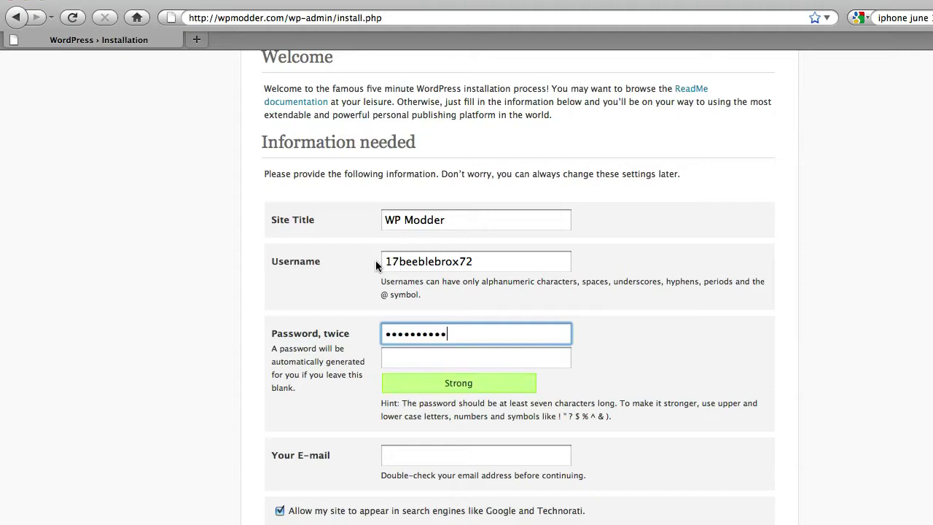
pyautogui.write('•')
pyautogui.press('Tab')
pyautogui.write('••')
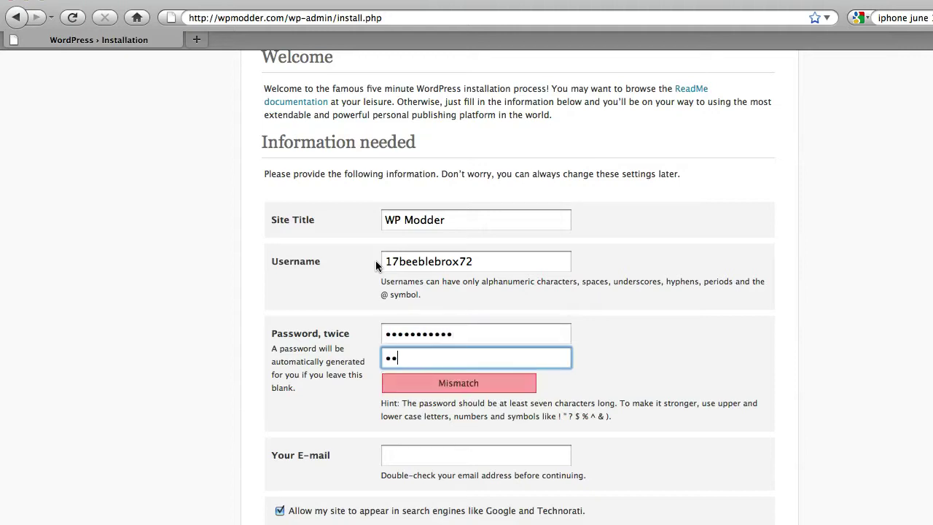
pyautogui.write('•••••••••')
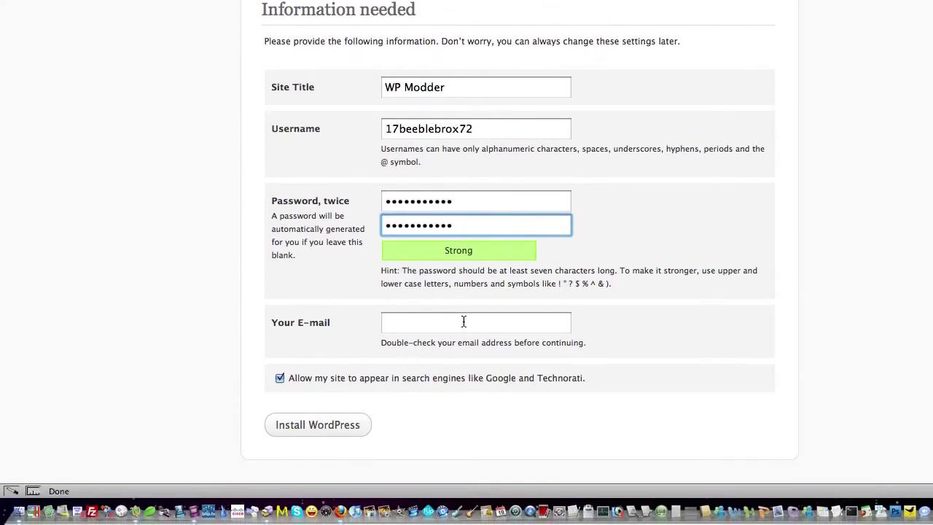
pyautogui.click(464, 321)
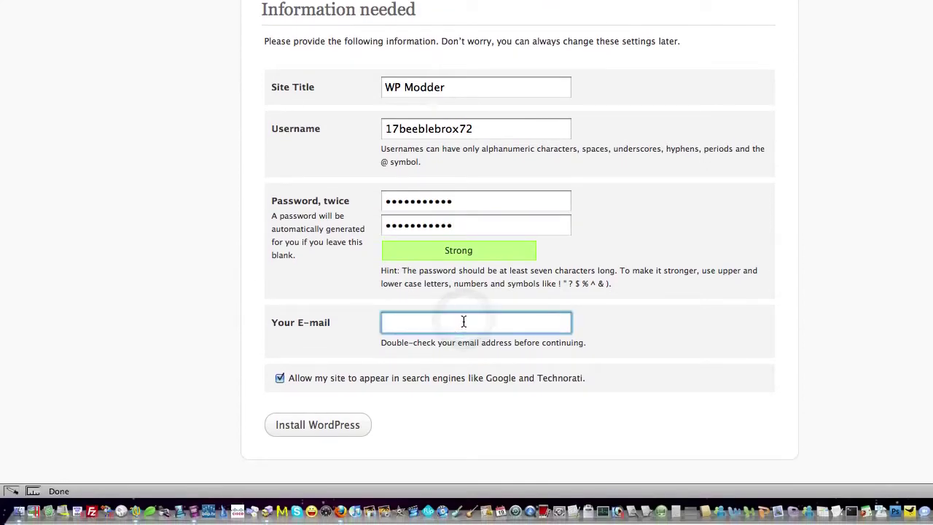
pyautogui.write('awa')
pyautogui.press('Down')
pyautogui.press('Tab')
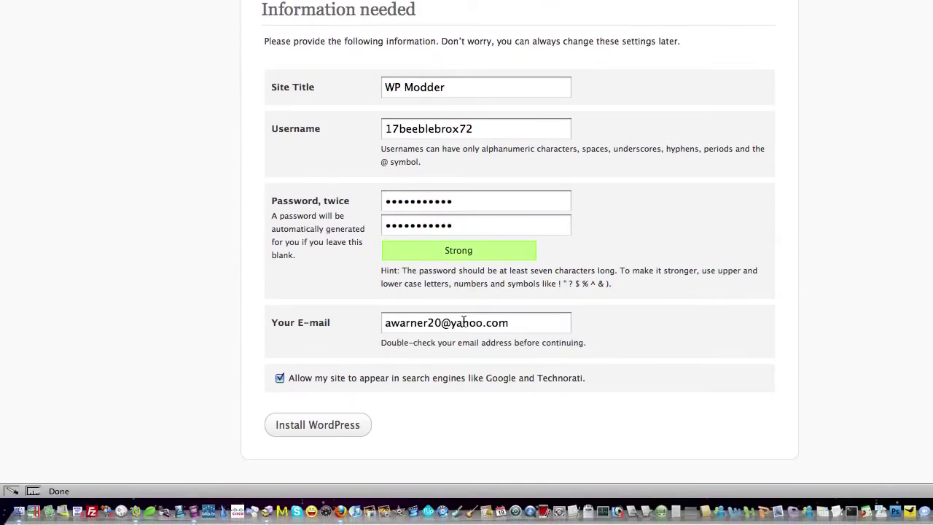
pyautogui.click(279, 376)
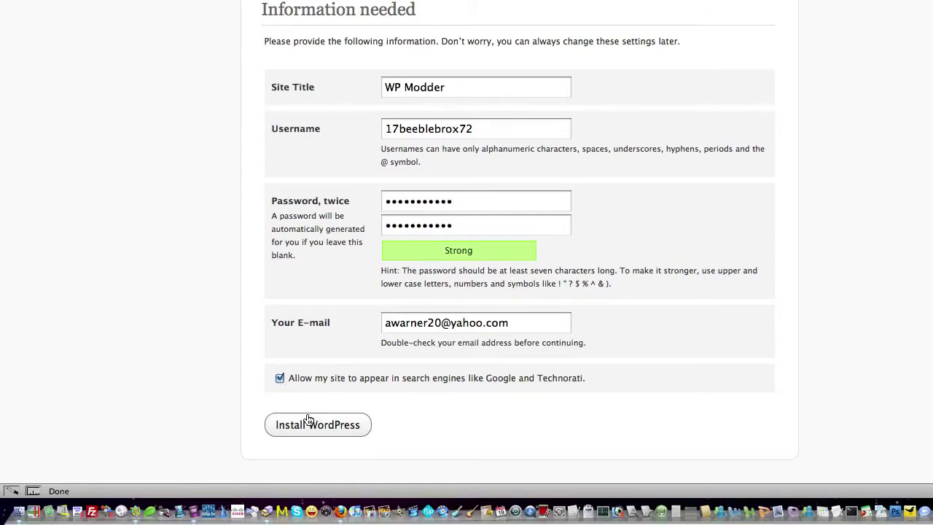
# Install WordPress, review the Success! page, and continue to the wp-login.php sign-in page
pyautogui.click(325, 429)
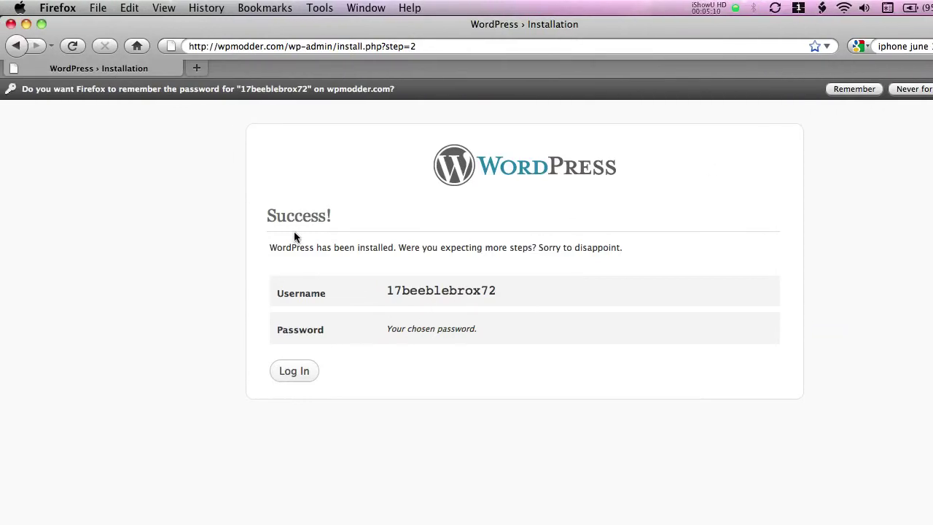
pyautogui.moveTo(265, 214); pyautogui.dragTo(334, 210)
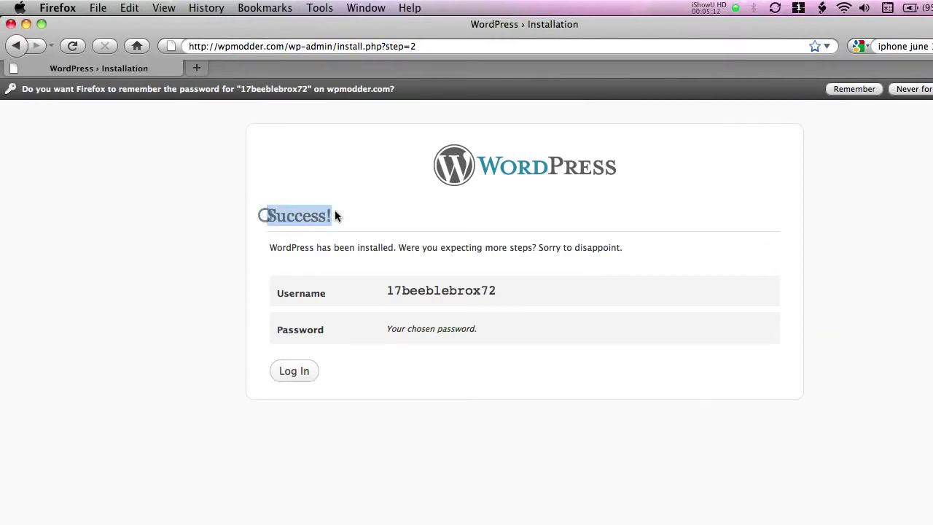
pyautogui.click(346, 251)
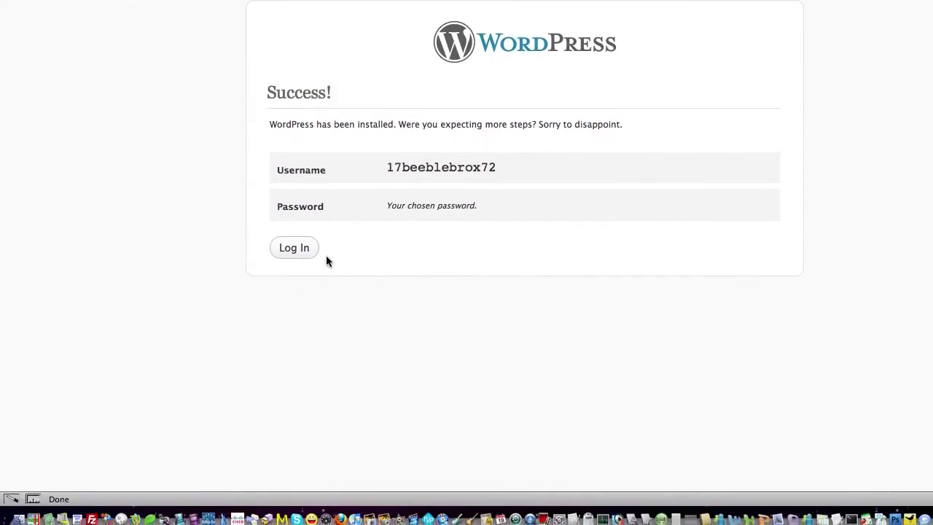
pyautogui.click(300, 250)
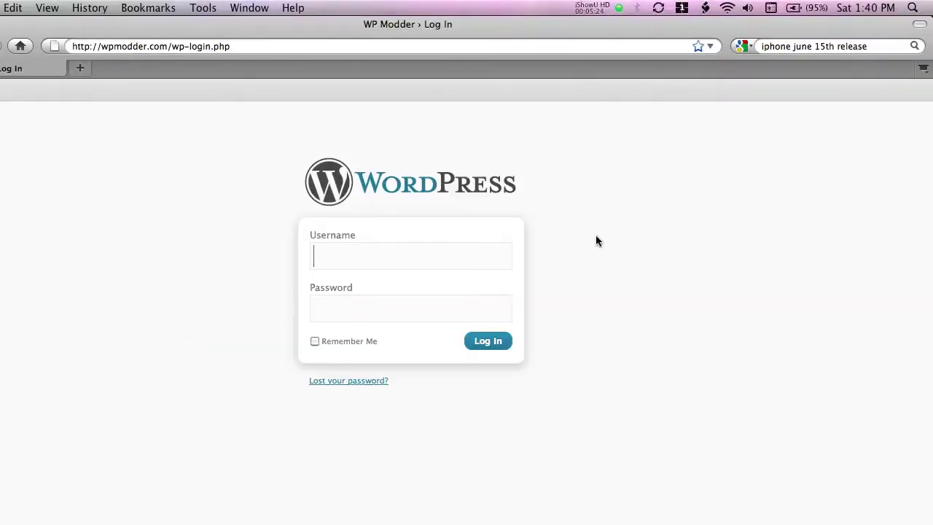
# Sign in to the WP Modder admin with the saved username and password, declining Firefox's password offer
pyautogui.write('1')
pyautogui.press('Down')
pyautogui.press('Tab')
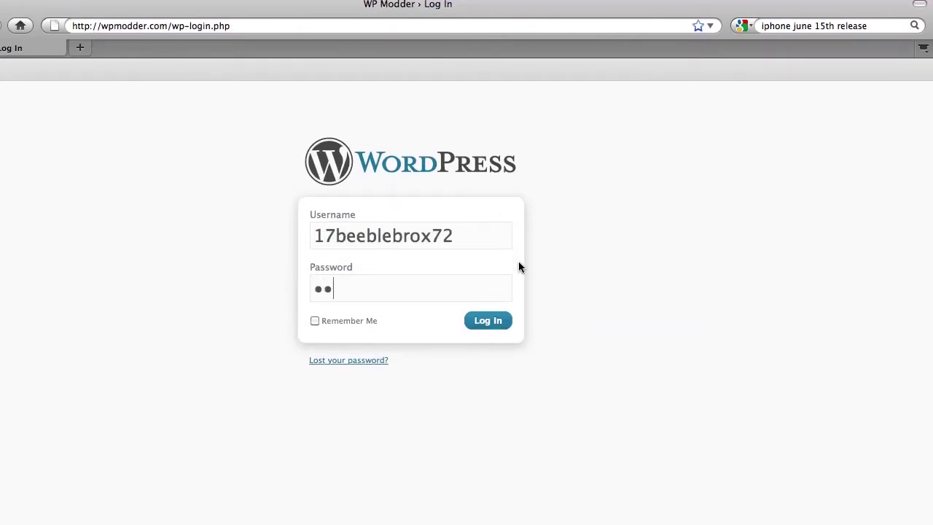
pyautogui.write('•••••••••••')
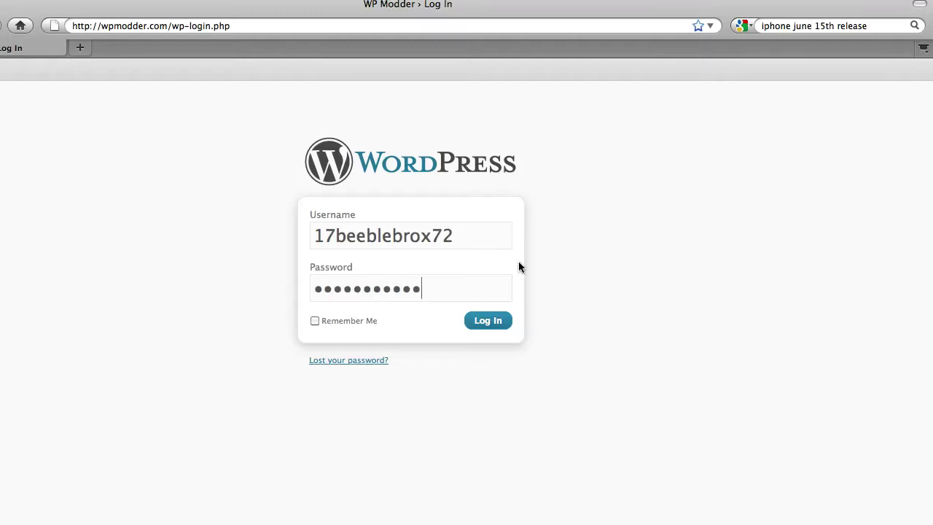
pyautogui.press('Return')
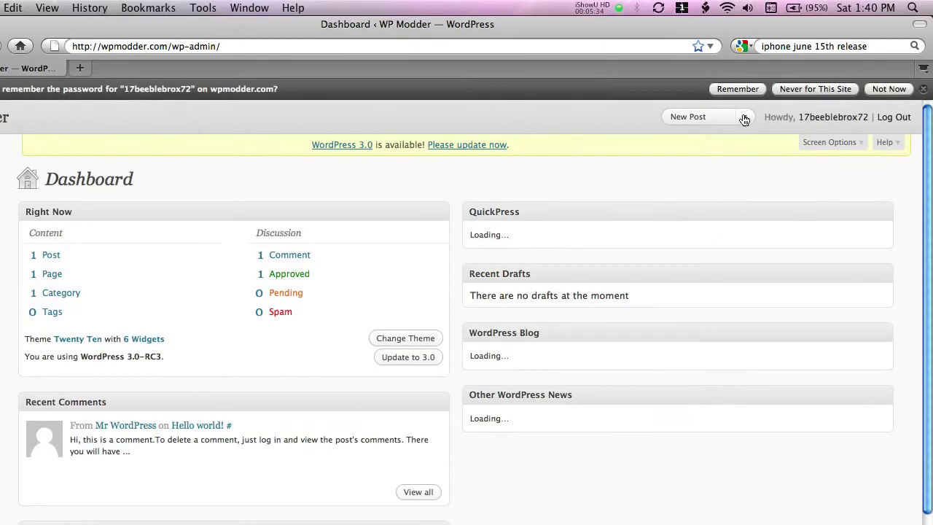
pyautogui.click(889, 89)
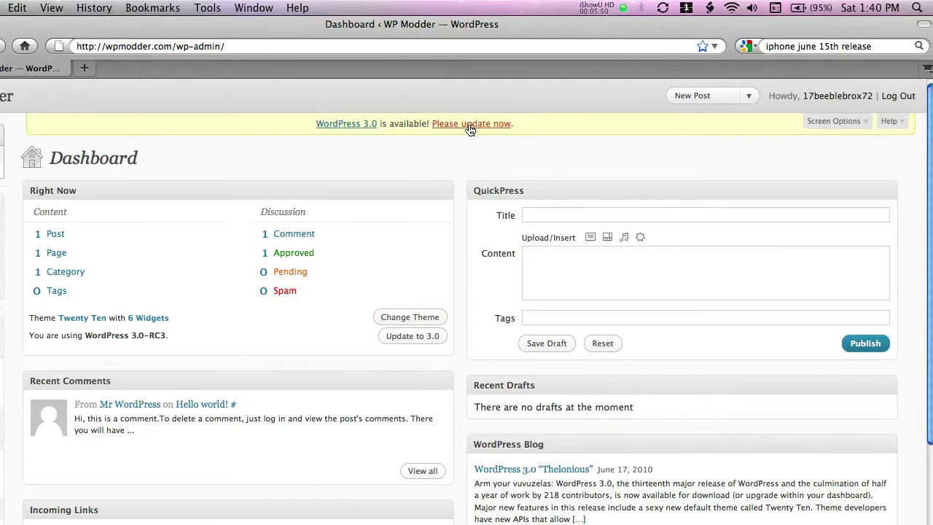
# Upgrade the site from 3.0-RC3 to WordPress 3.0, confirm it, and view the installed plugins
pyautogui.click(472, 125)
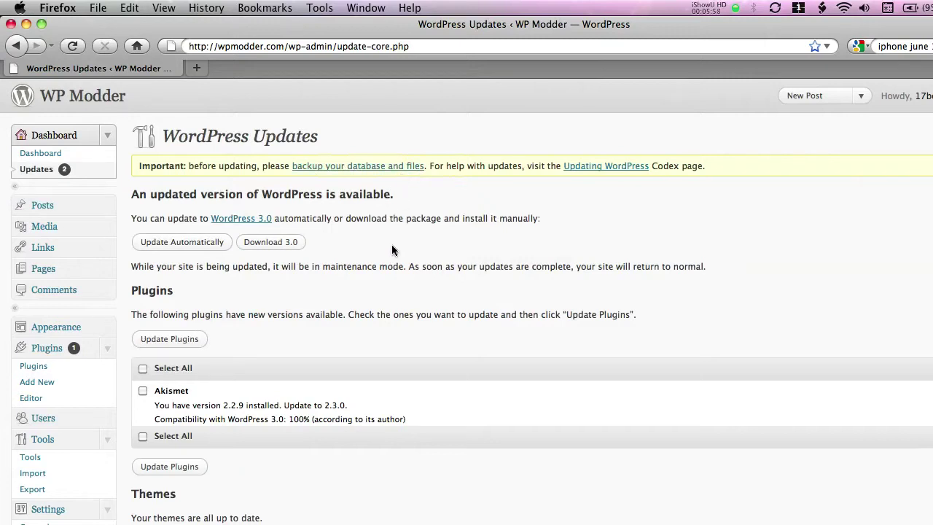
pyautogui.click(203, 250)
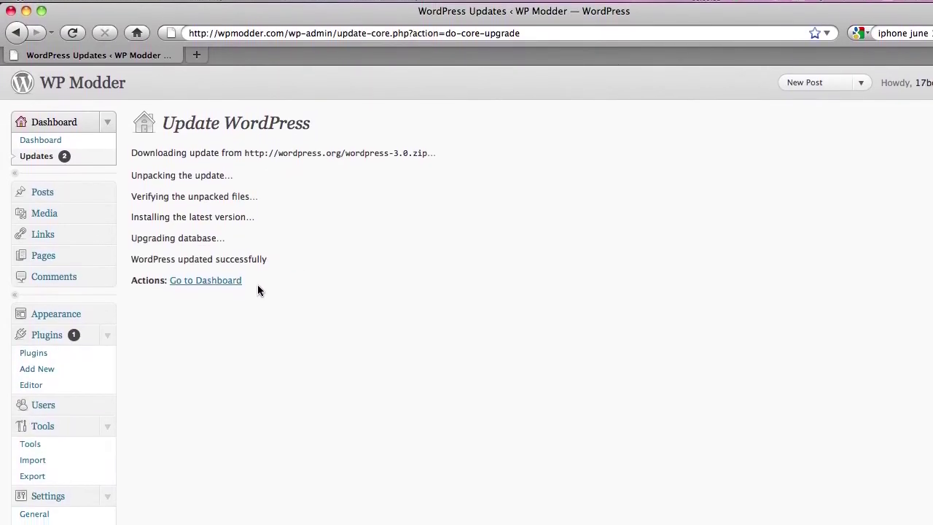
pyautogui.click(236, 268)
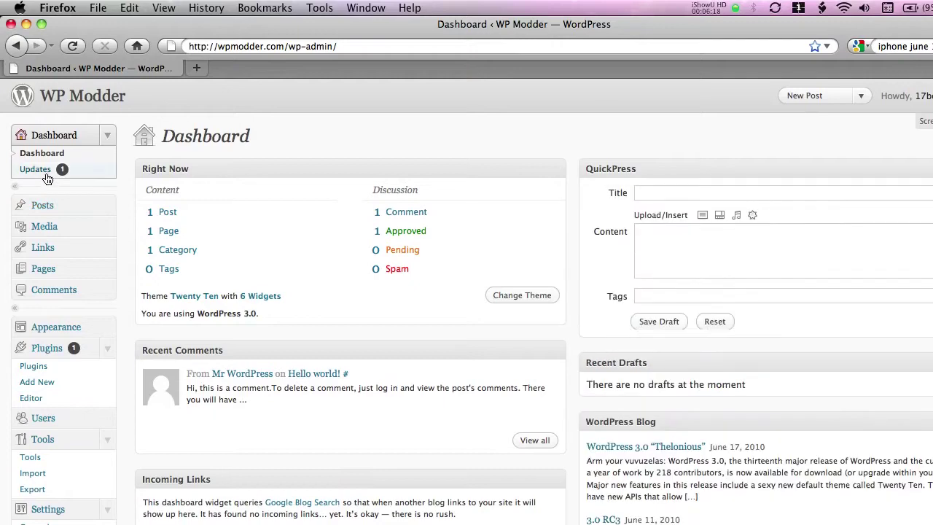
pyautogui.click(42, 108)
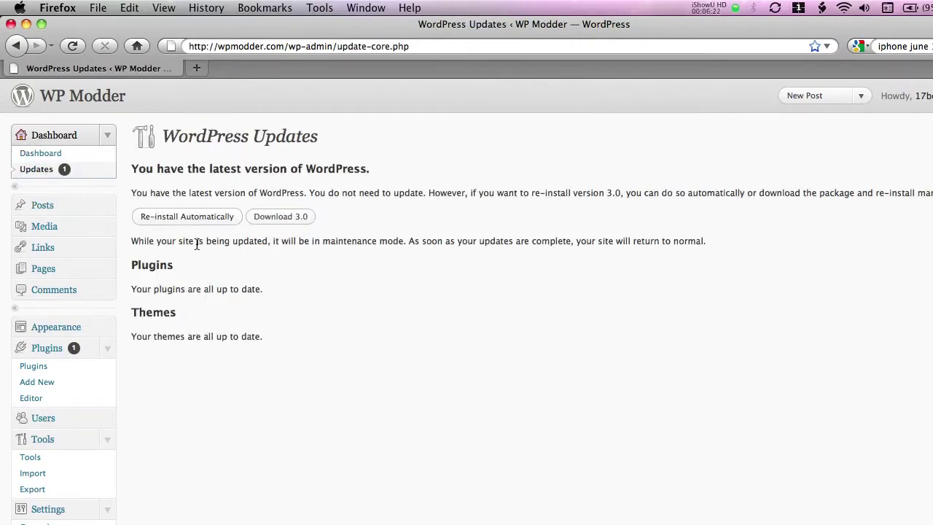
pyautogui.click(47, 347)
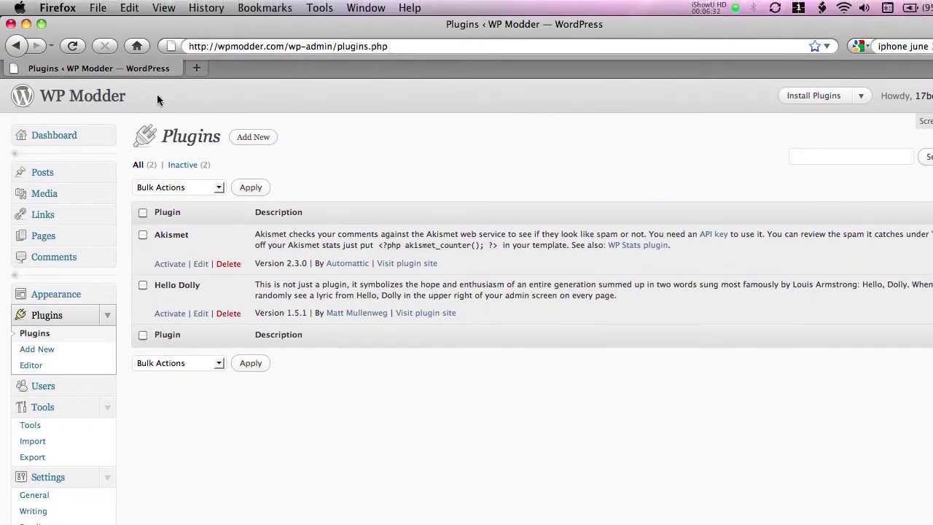
# Open the public WP Modder home page in a new tab and scroll through the 'Hello world!' post
pyautogui.rightClick(111, 100)
pyautogui.click(144, 118)
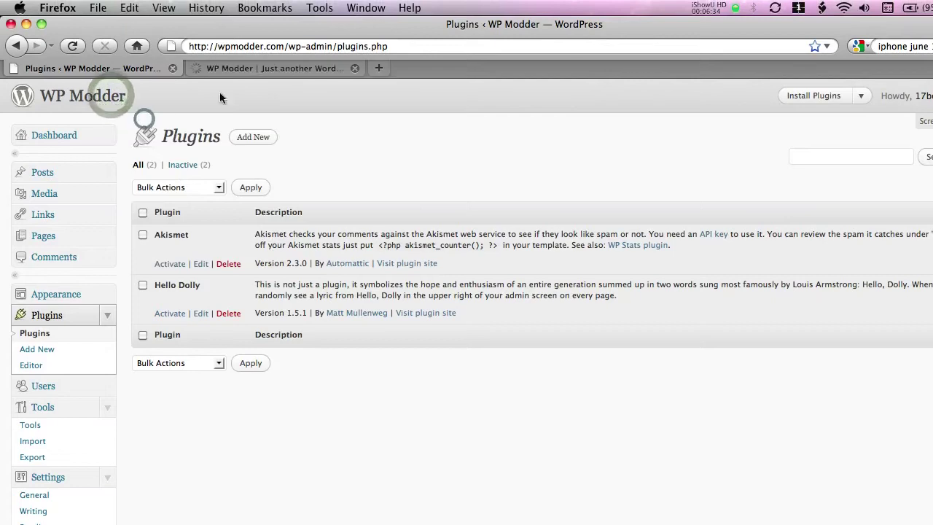
pyautogui.click(275, 70)
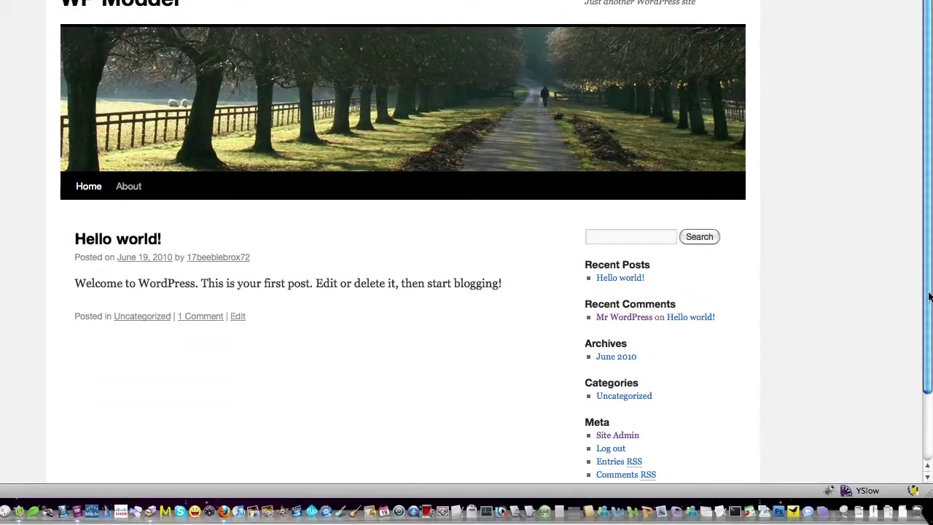
pyautogui.moveTo(928, 292); pyautogui.dragTo(931, 217)
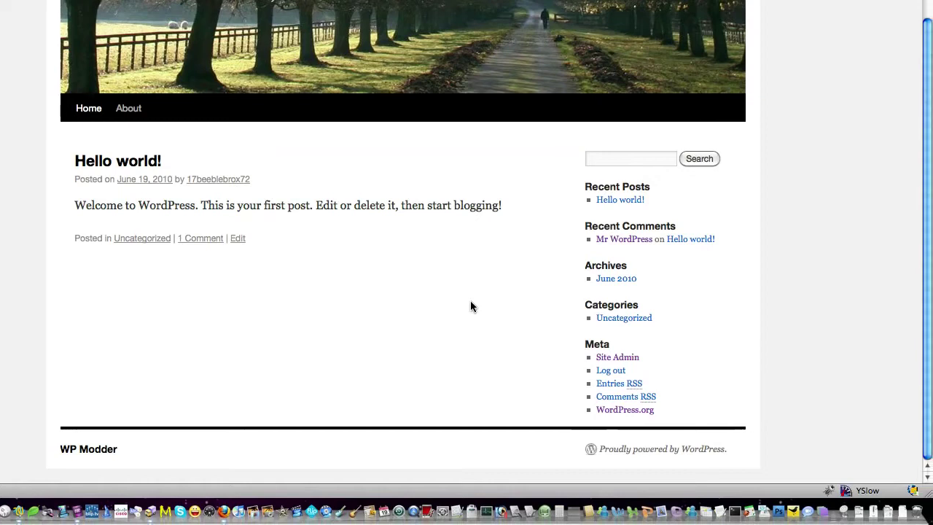
pyautogui.scroll(3, 471, 307)
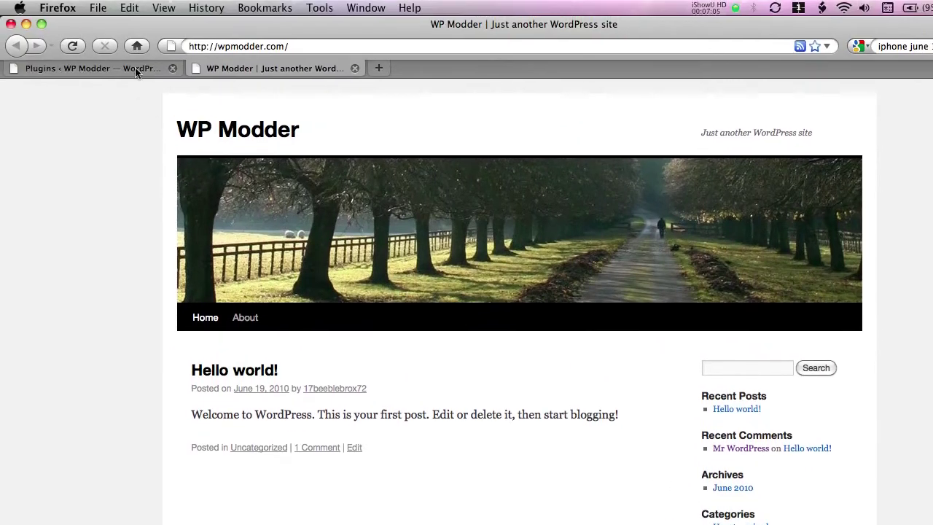
# Install and activate the WordPress Importer 0.2 plugin from Tools > Import and run it
pyautogui.click(135, 71)
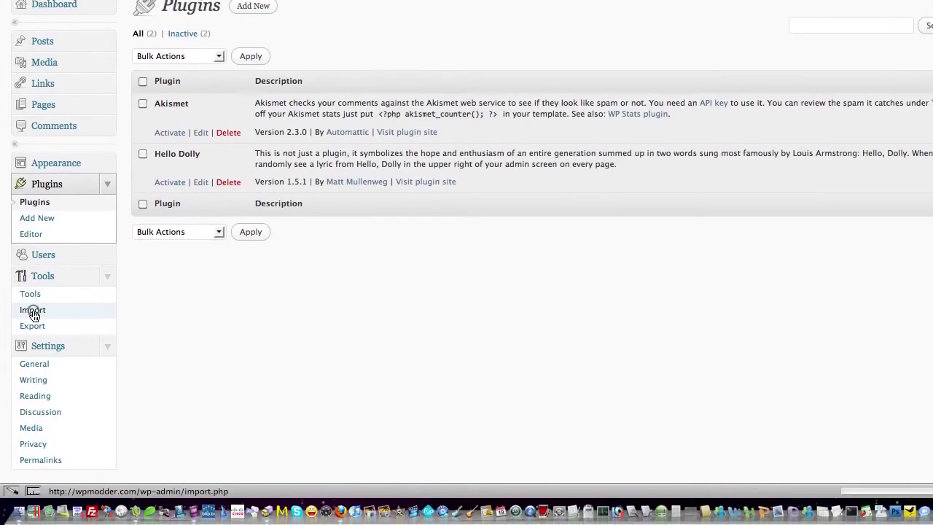
pyautogui.click(32, 441)
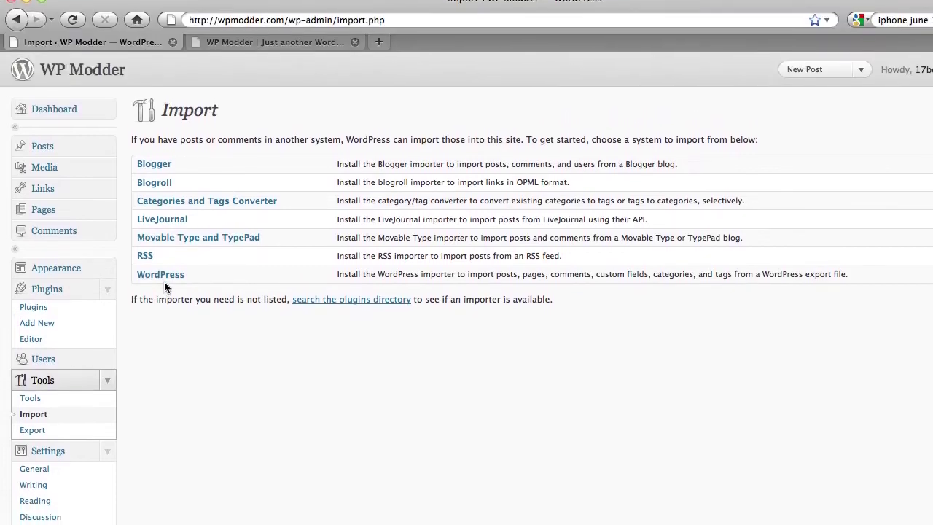
pyautogui.click(164, 266)
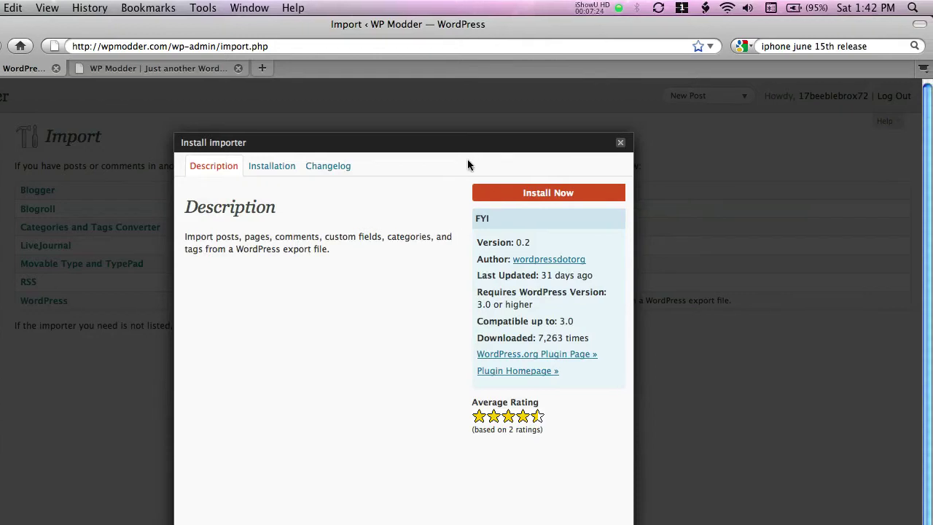
pyautogui.click(621, 144)
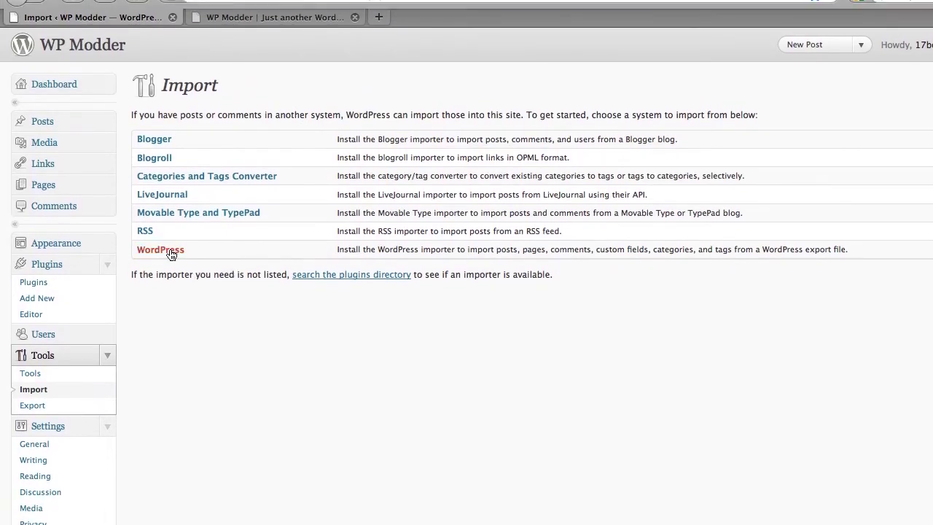
pyautogui.click(164, 241)
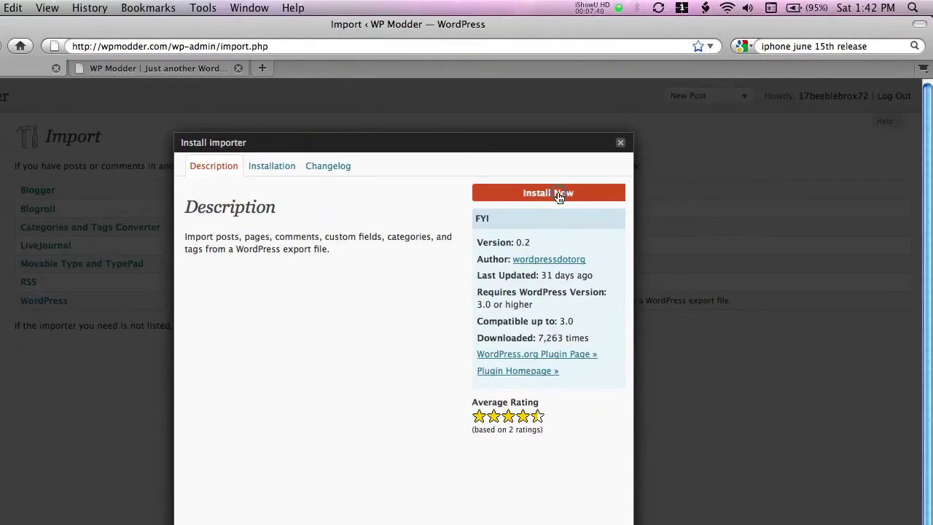
pyautogui.click(559, 194)
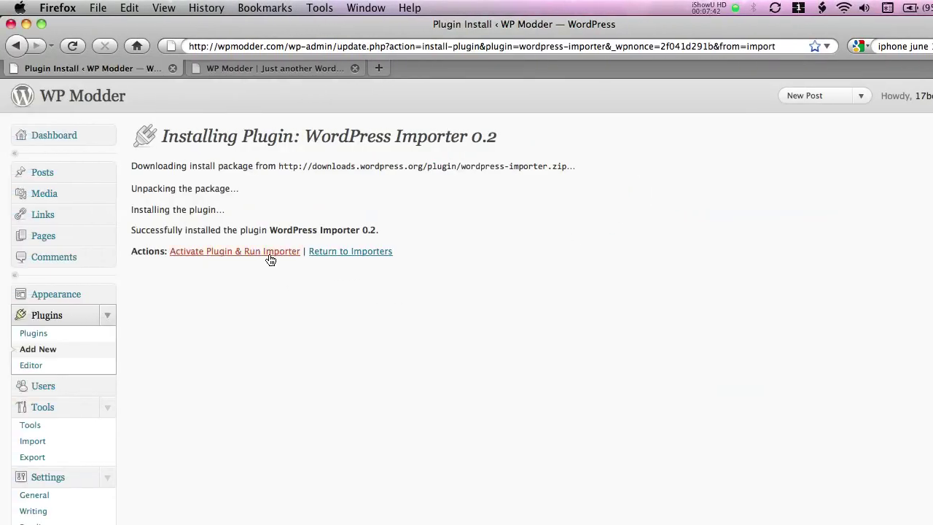
pyautogui.click(270, 252)
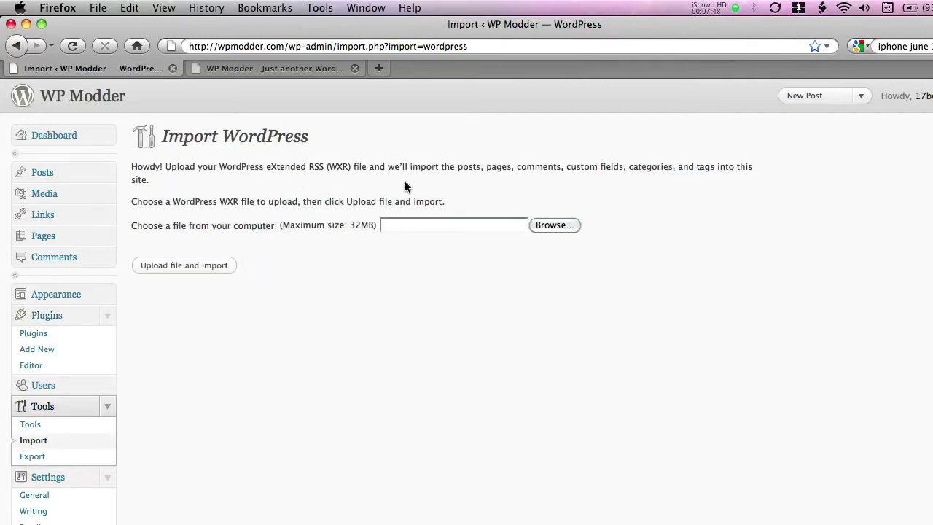
# Upload wordpress.2010-06-19.xml from sites > wpm > Export File into the WordPress importer
pyautogui.click(481, 224)
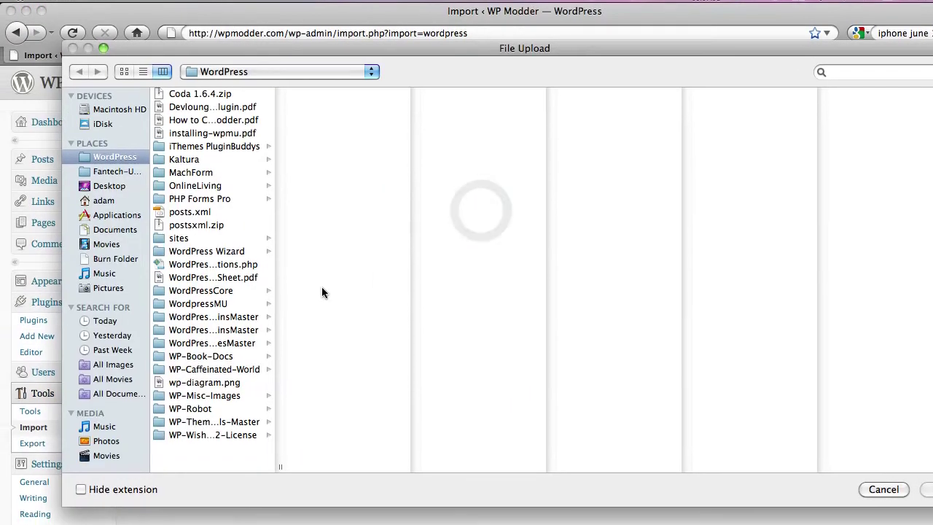
pyautogui.click(247, 239)
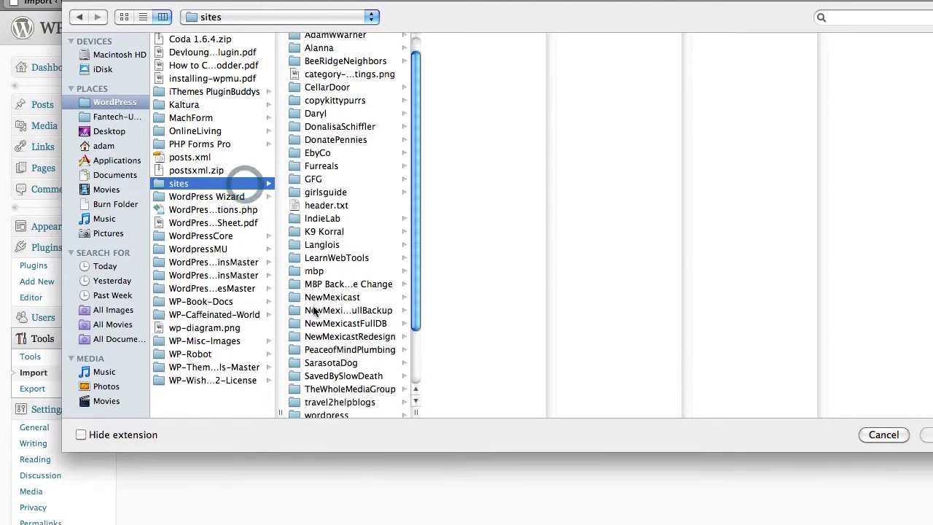
pyautogui.scroll(-1, 372, 396)
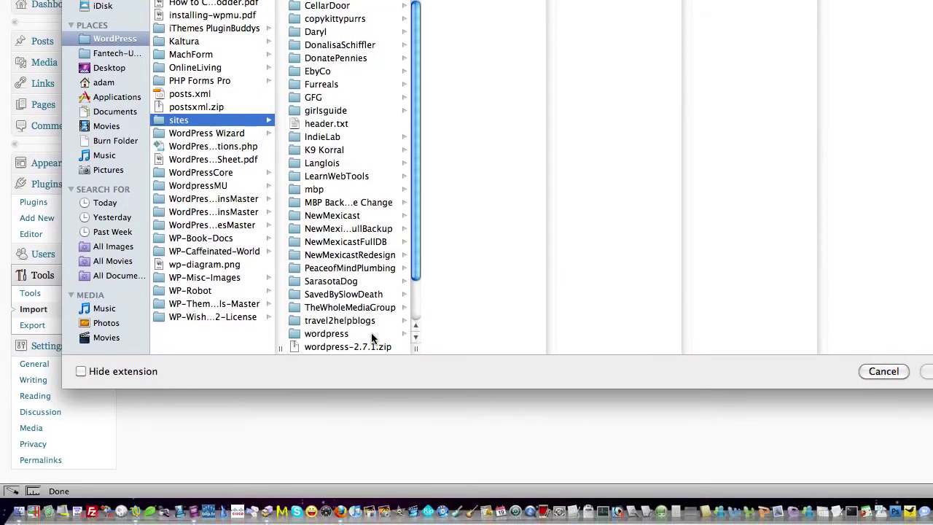
pyautogui.scroll(-2, 371, 333)
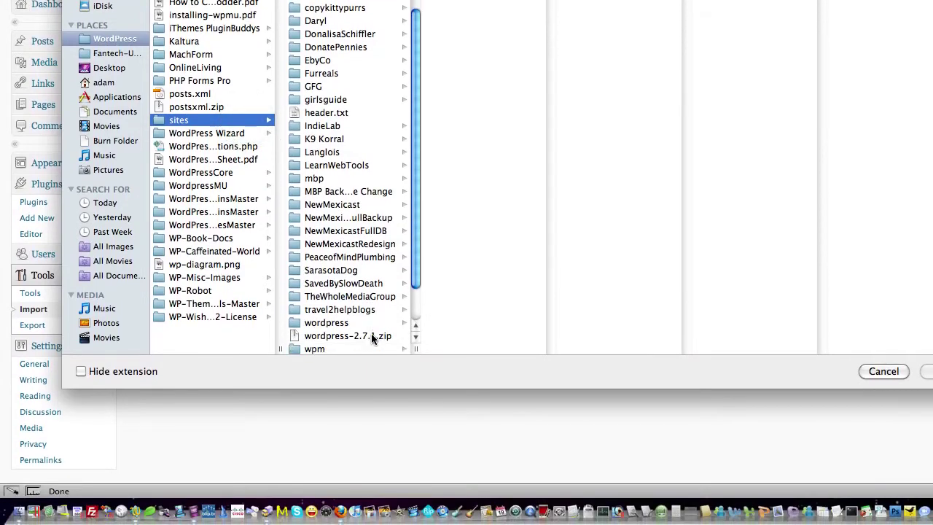
pyautogui.click(368, 340)
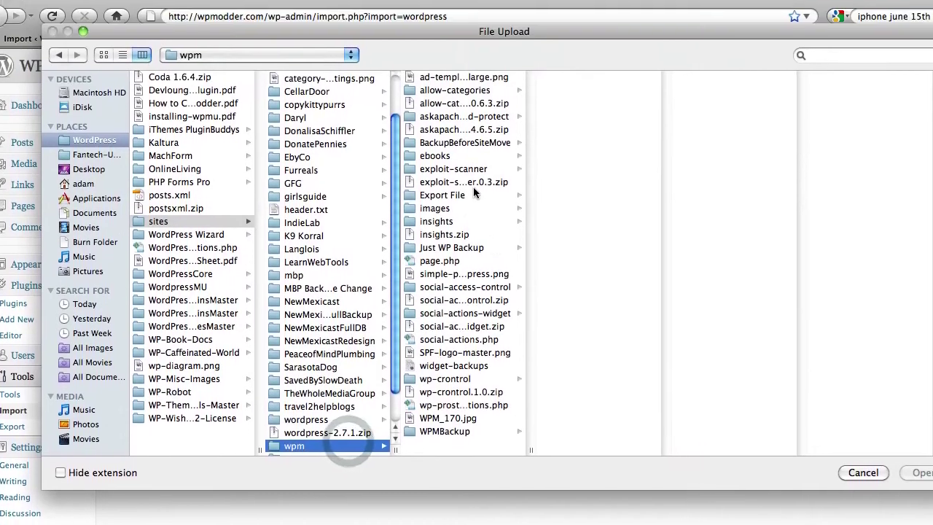
pyautogui.click(489, 93)
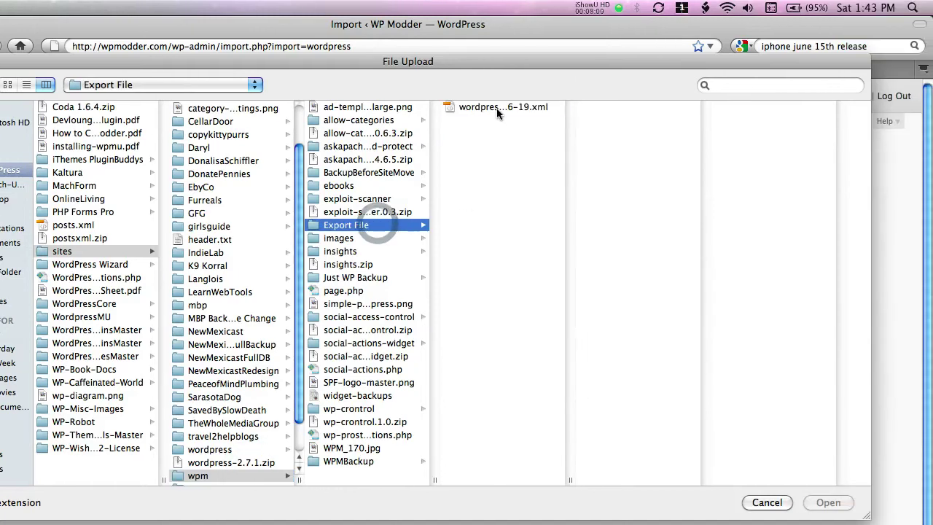
pyautogui.click(503, 107)
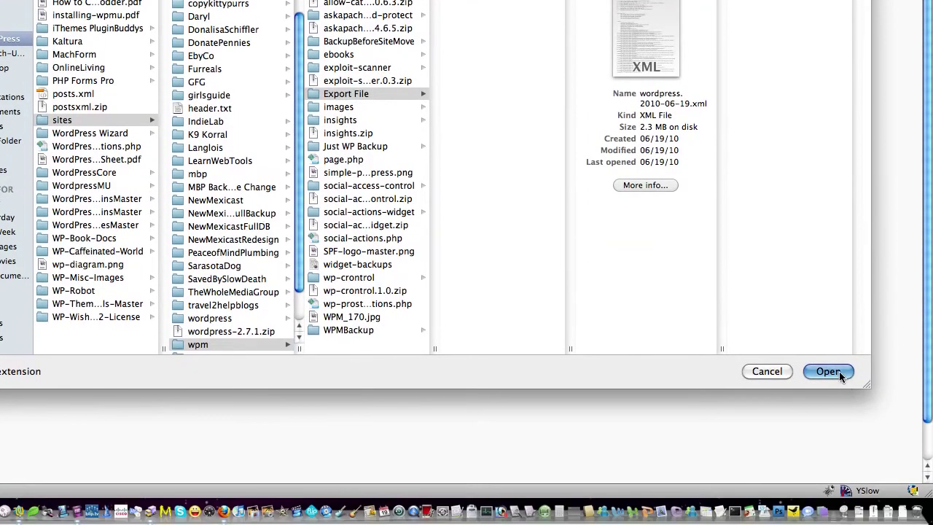
pyautogui.click(839, 371)
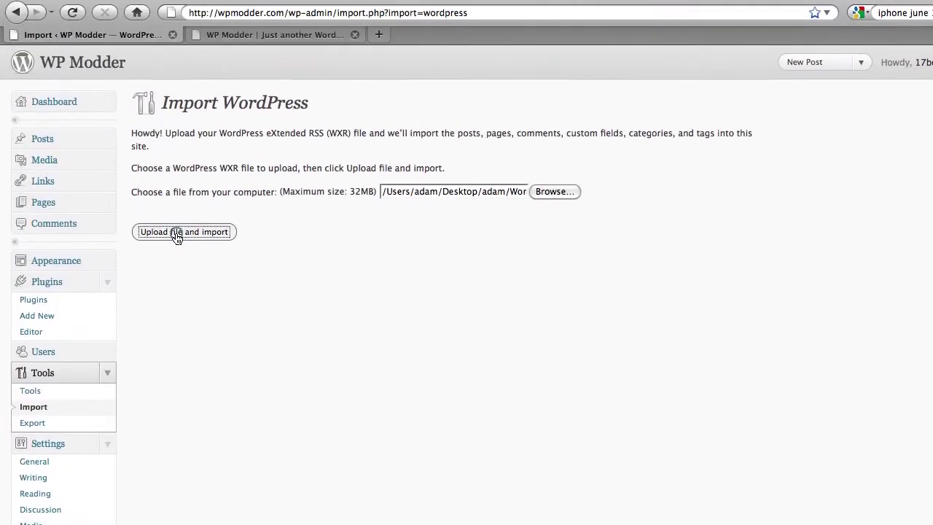
pyautogui.click(177, 187)
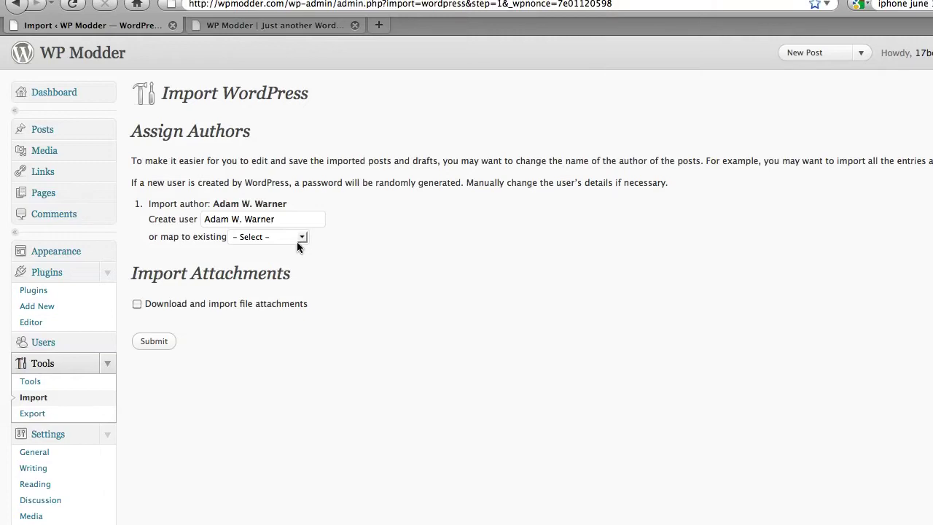
# Map the imported author to the existing site user, enable attachment downloads, and submit the import
pyautogui.click(297, 240)
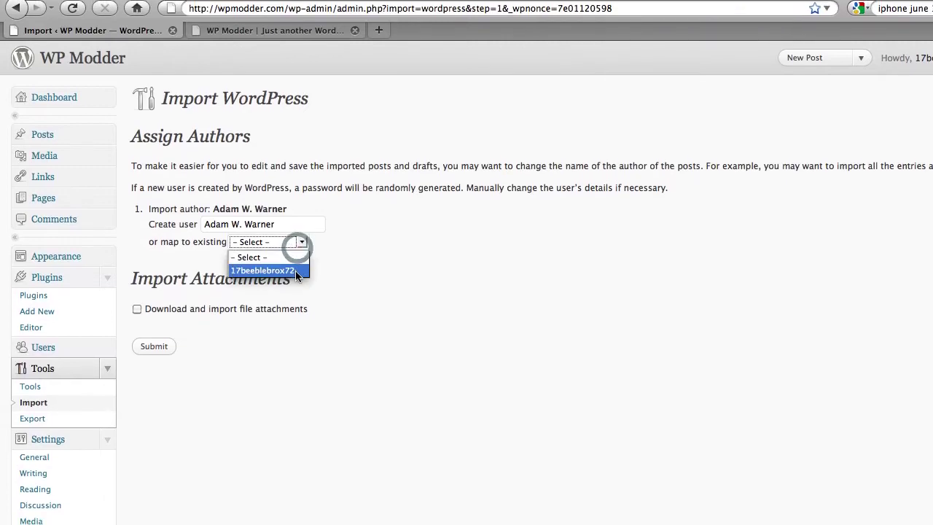
pyautogui.click(292, 260)
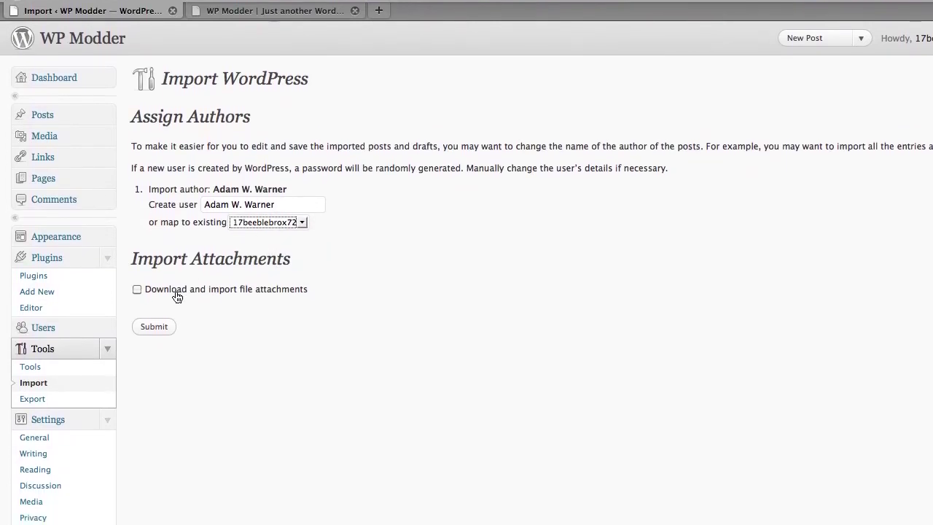
pyautogui.click(137, 290)
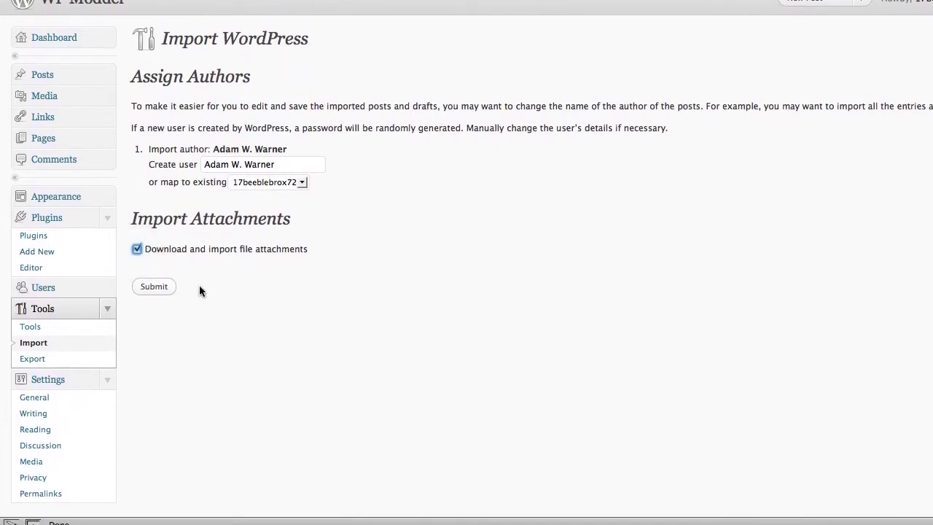
pyautogui.click(160, 301)
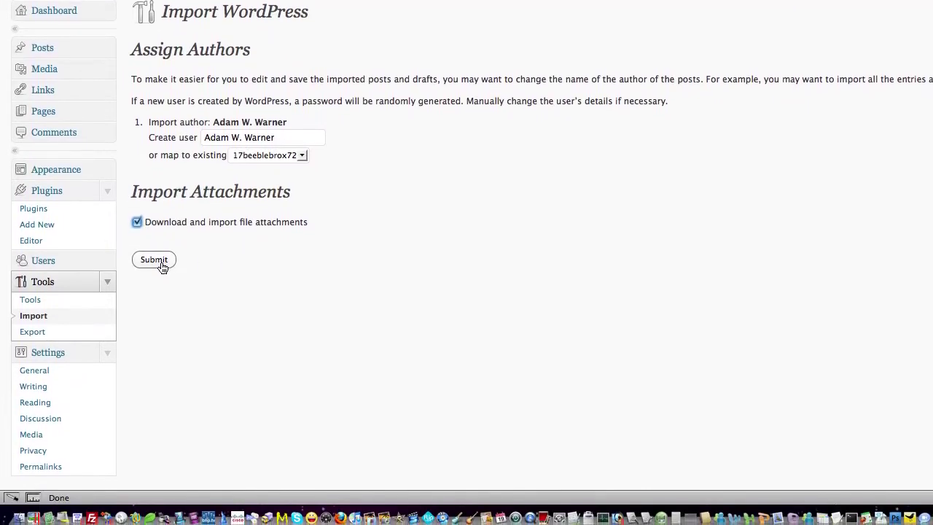
pyautogui.click(162, 267)
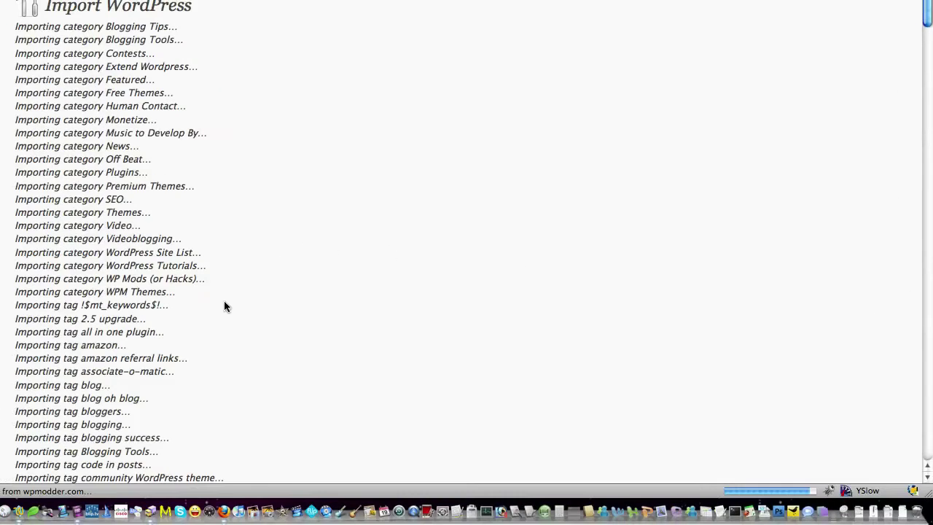
# Scroll the import log down to the 274 entries and 'All done. Have fun!', then back to the top
pyautogui.scroll(-10, 378, 302)
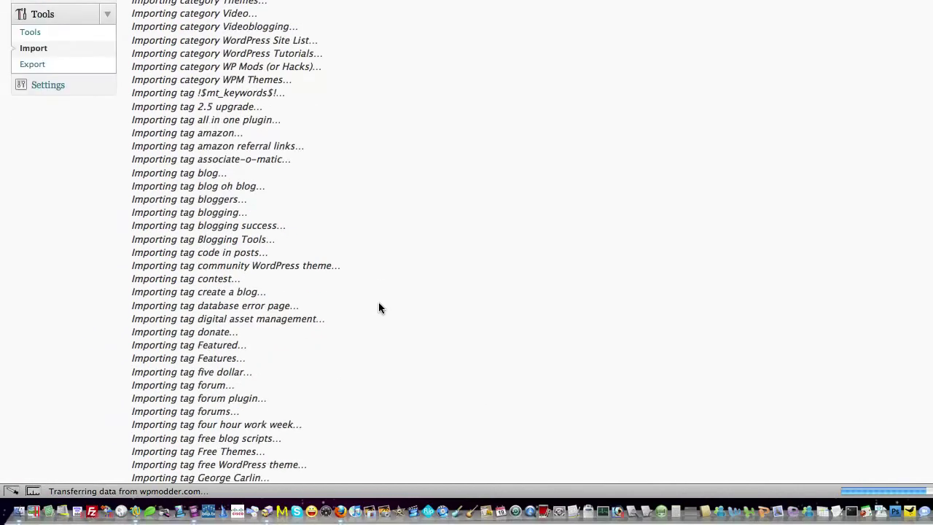
pyautogui.scroll(-11, 378, 302)
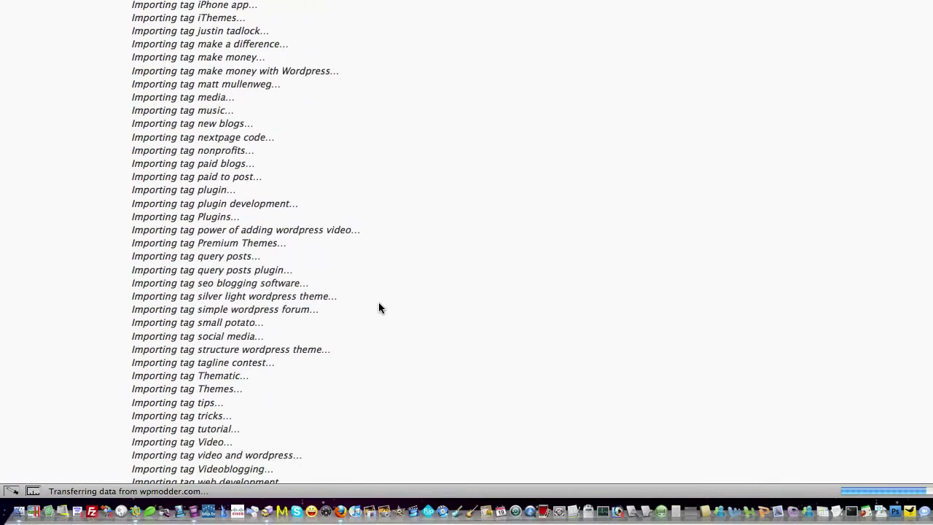
pyautogui.scroll(-10, 273, 234)
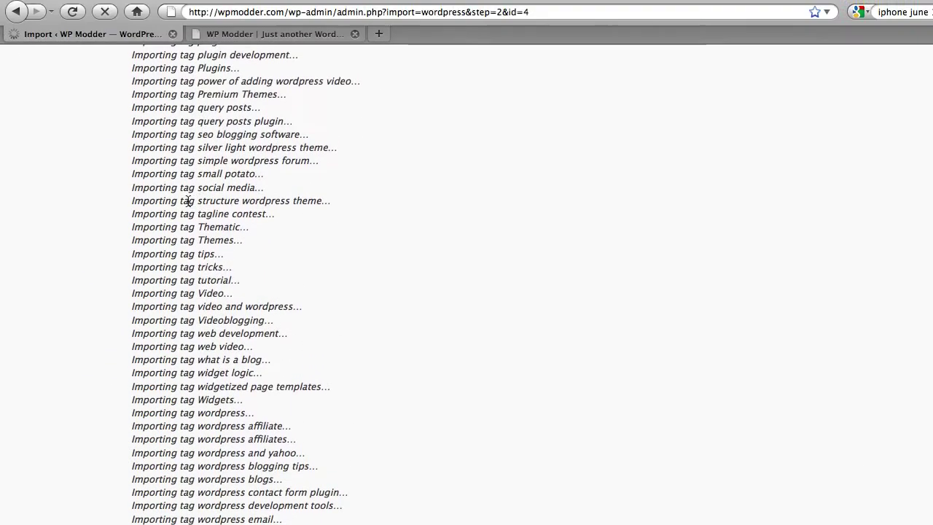
pyautogui.scroll(-4, 215, 296)
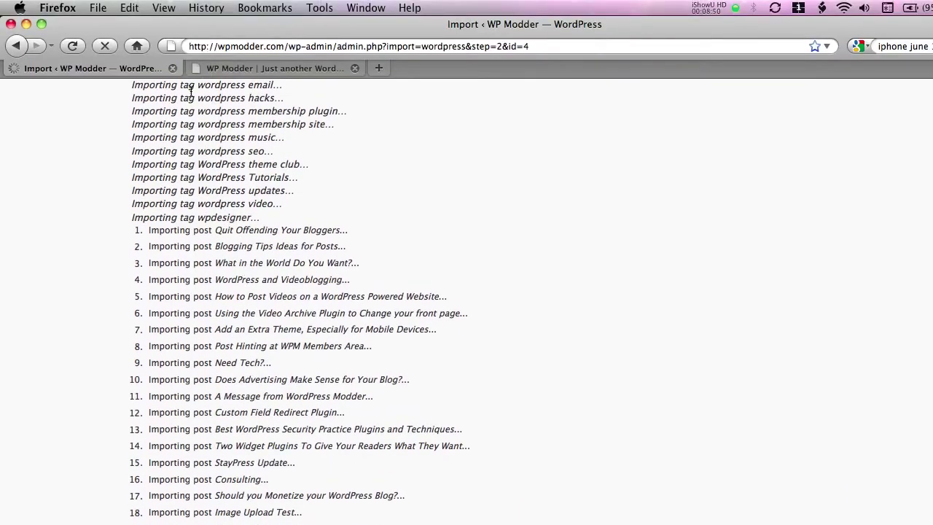
pyautogui.scroll(-10, 267, 312)
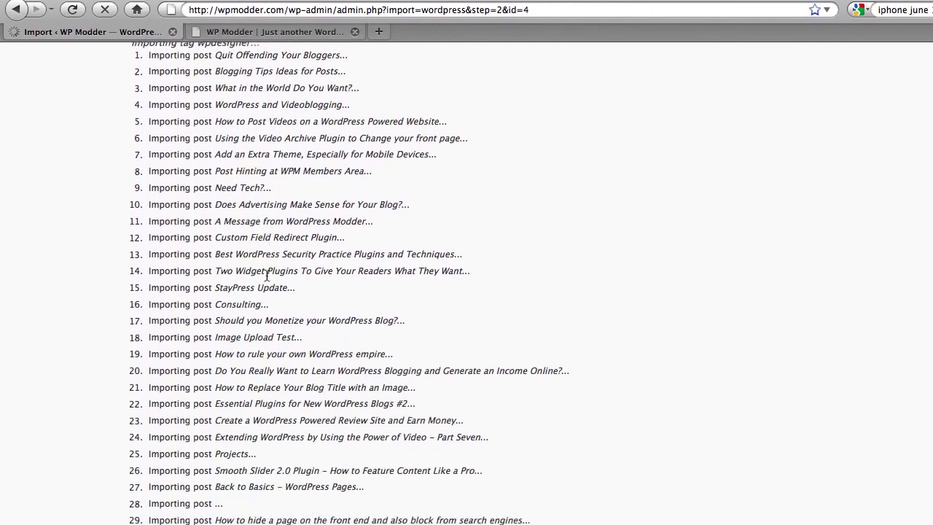
pyautogui.scroll(-9, 266, 266)
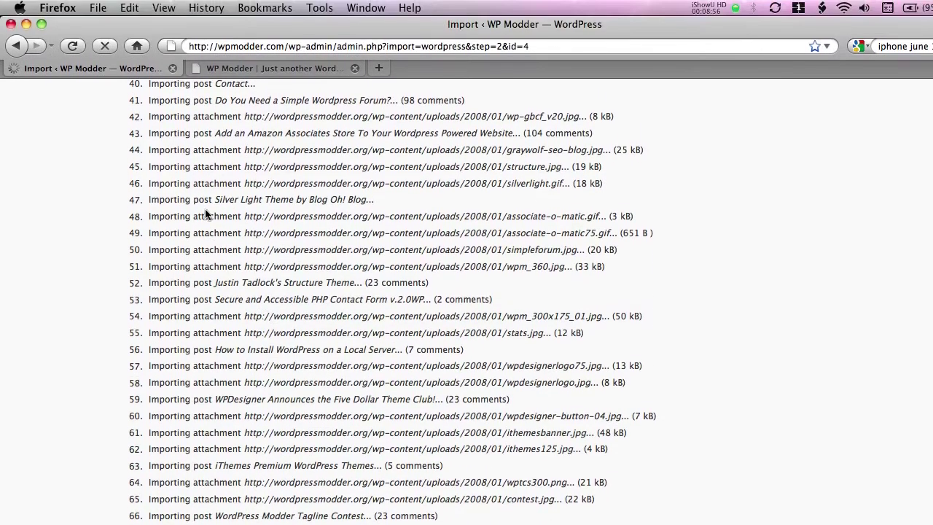
pyautogui.scroll(-9, 238, 332)
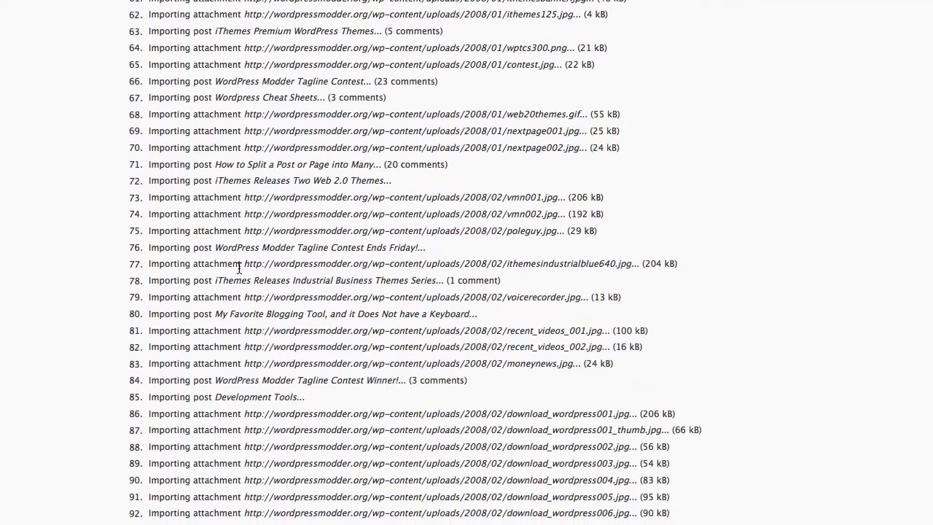
pyautogui.scroll(-15, 238, 268)
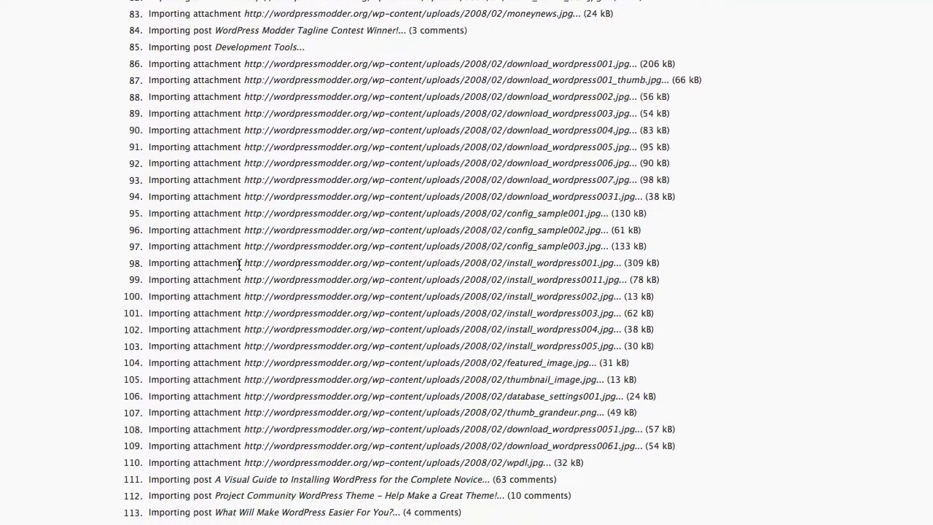
pyautogui.scroll(-20, 239, 268)
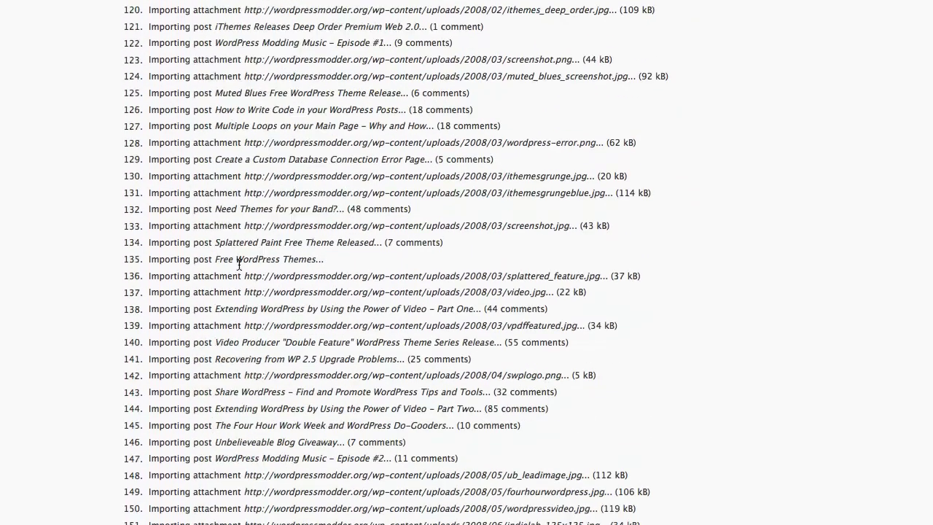
pyautogui.scroll(-8, 238, 266)
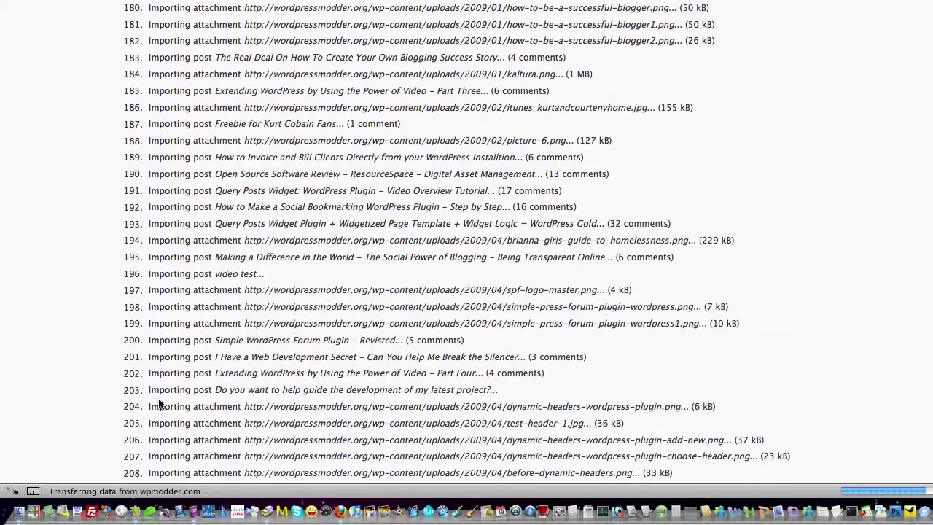
pyautogui.scroll(-2, 159, 403)
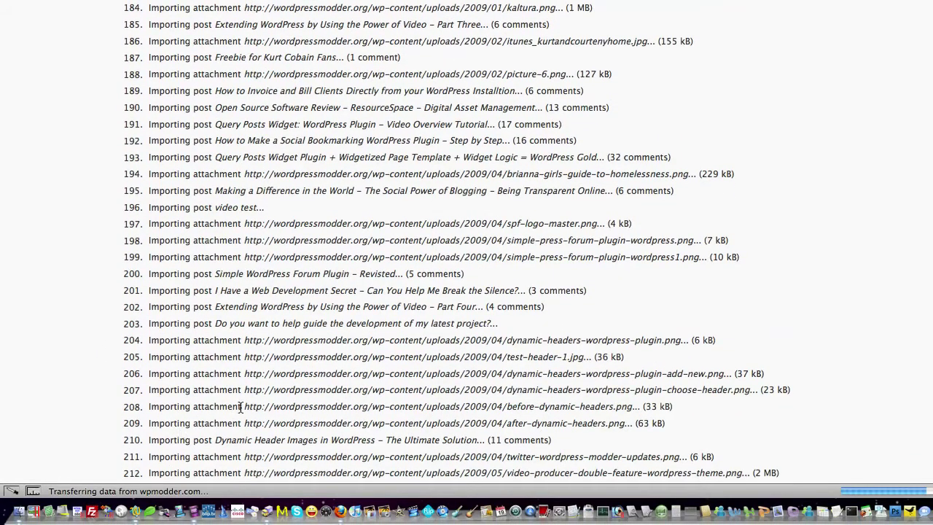
pyautogui.scroll(-1, 240, 407)
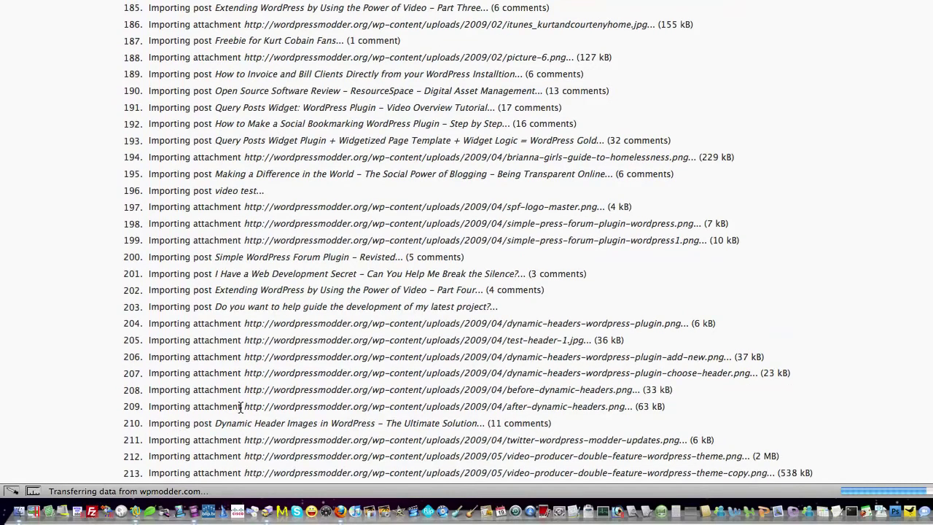
pyautogui.scroll(-1, 241, 408)
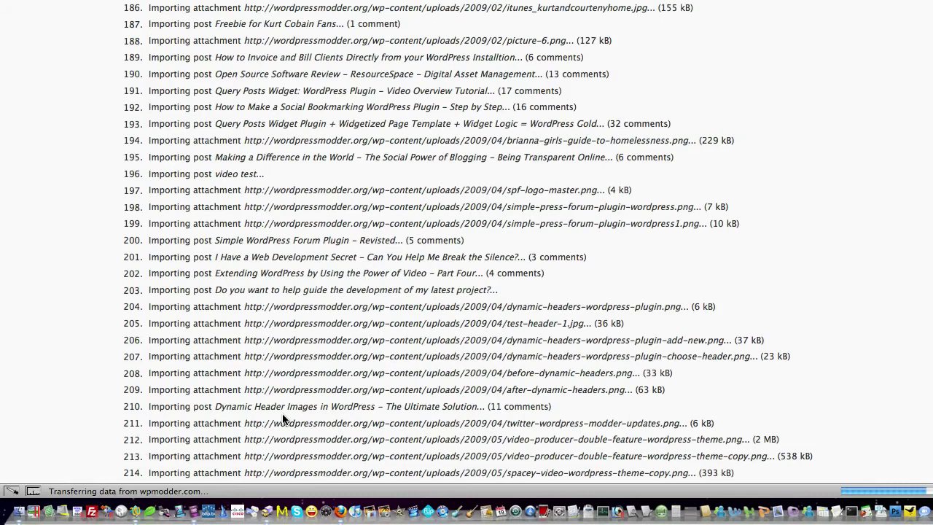
pyautogui.scroll(-8, 285, 419)
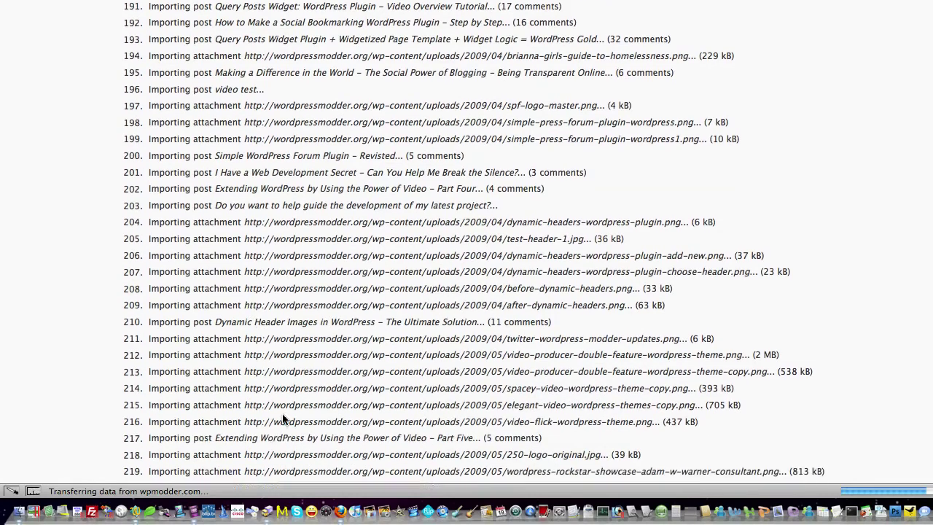
pyautogui.scroll(-1, 285, 419)
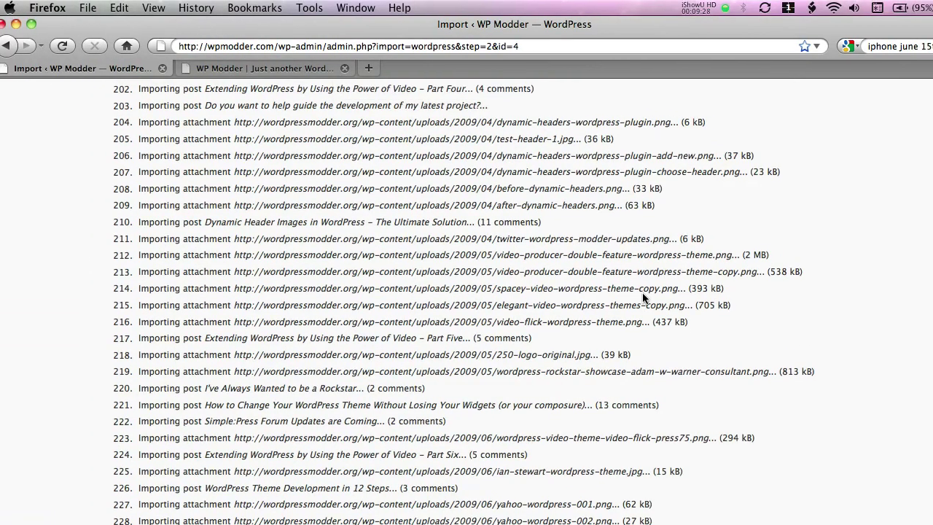
pyautogui.scroll(-5, 503, 383)
pyautogui.scroll(-10, 499, 299)
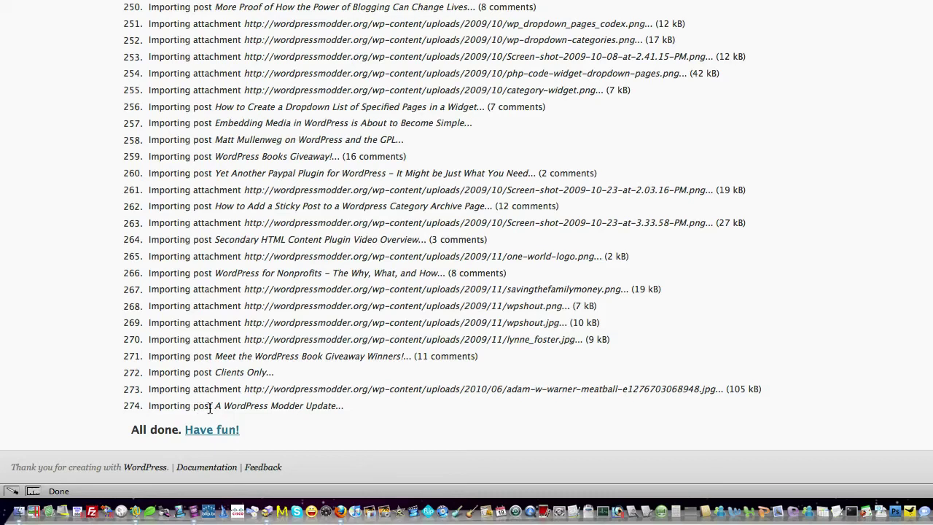
pyautogui.moveTo(214, 407); pyautogui.dragTo(346, 406)
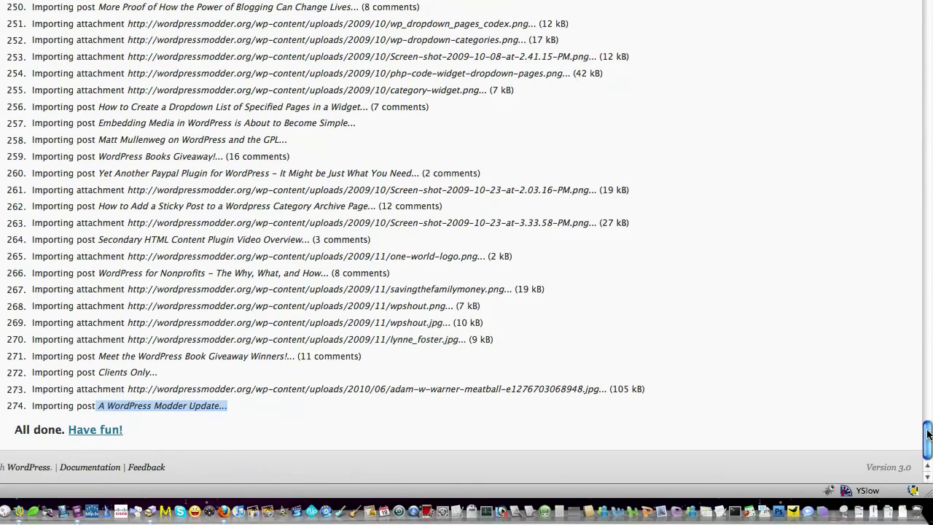
pyautogui.moveTo(927, 434); pyautogui.dragTo(930, 14)
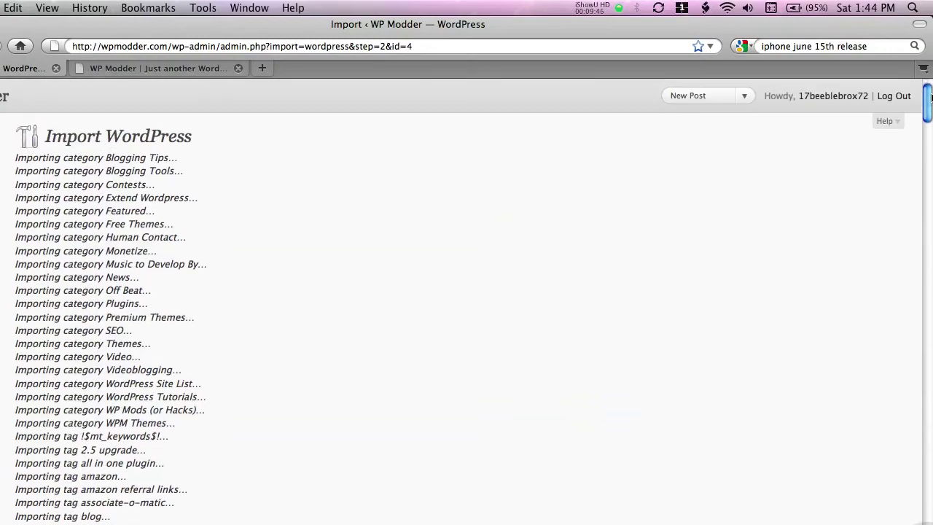
# Reload the public site tab and scroll the home page now listing the imported posts
pyautogui.click(190, 68)
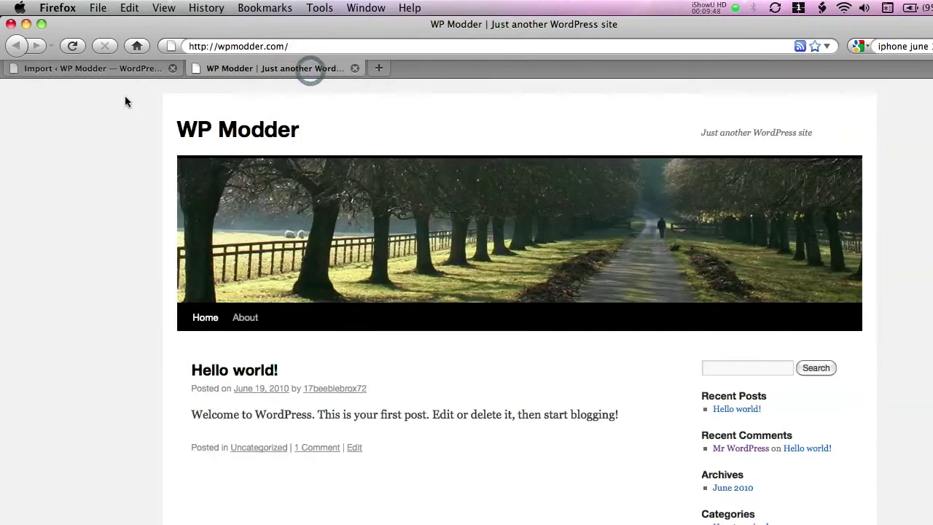
pyautogui.click(74, 47)
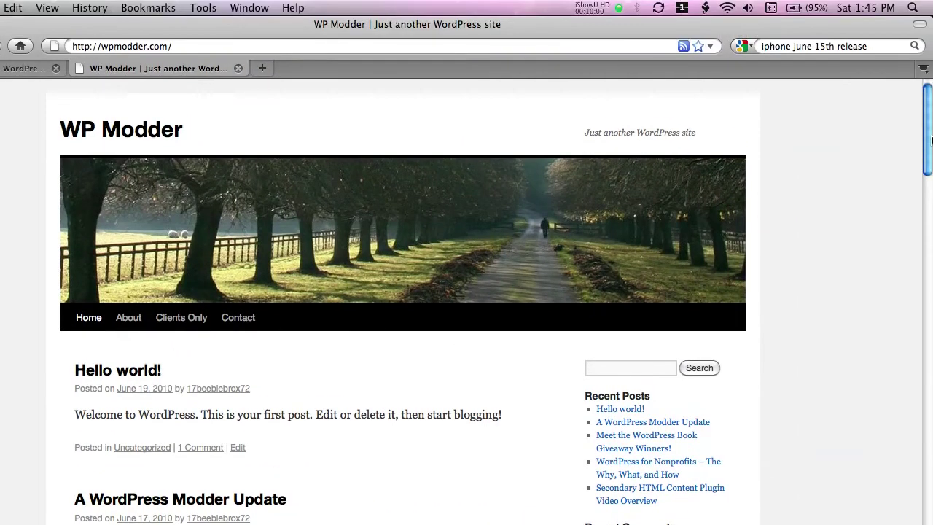
pyautogui.moveTo(930, 148); pyautogui.dragTo(931, 199)
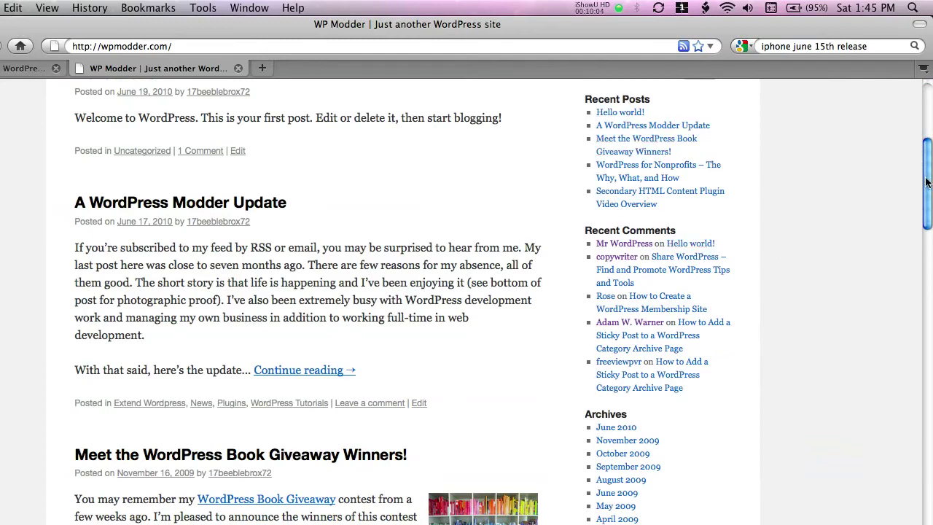
pyautogui.moveTo(927, 182)
pyautogui.mouseDown()
pyautogui.moveTo(929, 262)
pyautogui.moveTo(929, 179)
pyautogui.mouseUp()
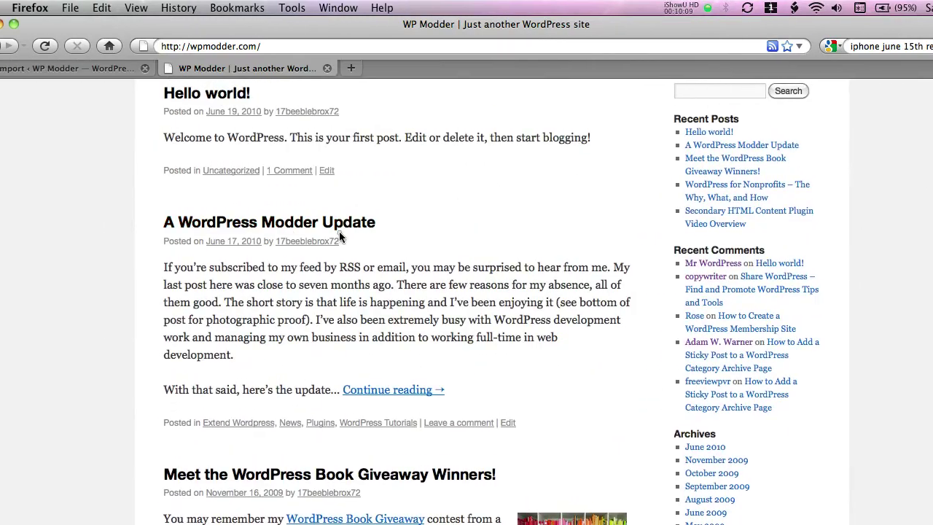
# Open the 'A WordPress Modder Update' post and scroll through it
pyautogui.click(255, 225)
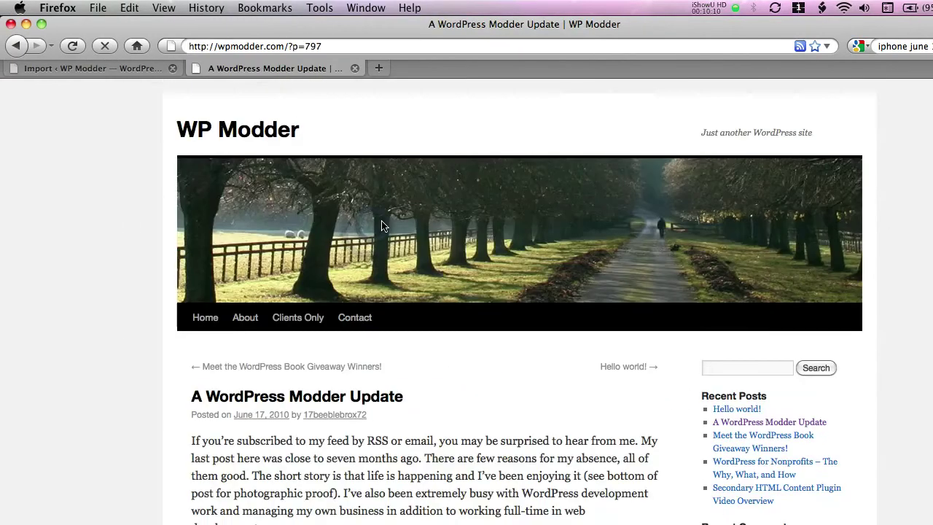
pyautogui.scroll(-4, 460, 317)
pyautogui.scroll(-4, 463, 275)
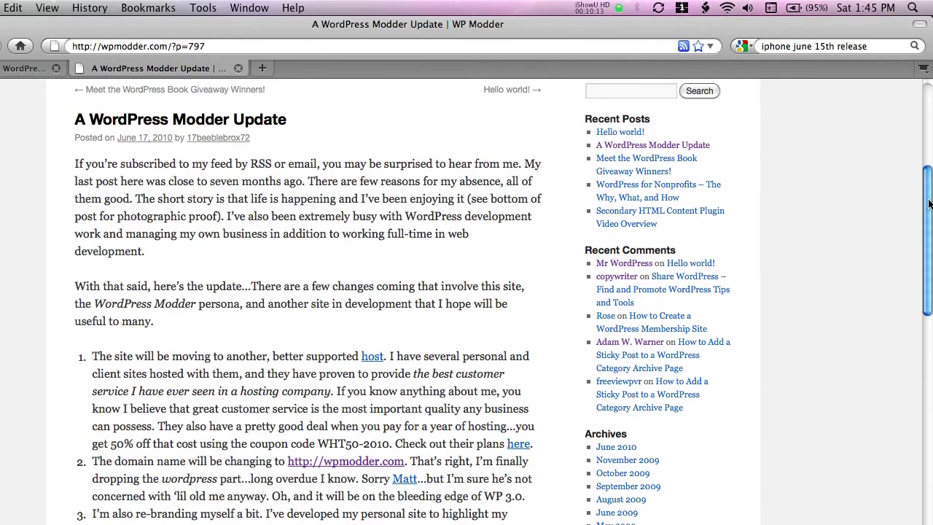
pyautogui.moveTo(927, 200); pyautogui.dragTo(916, 414)
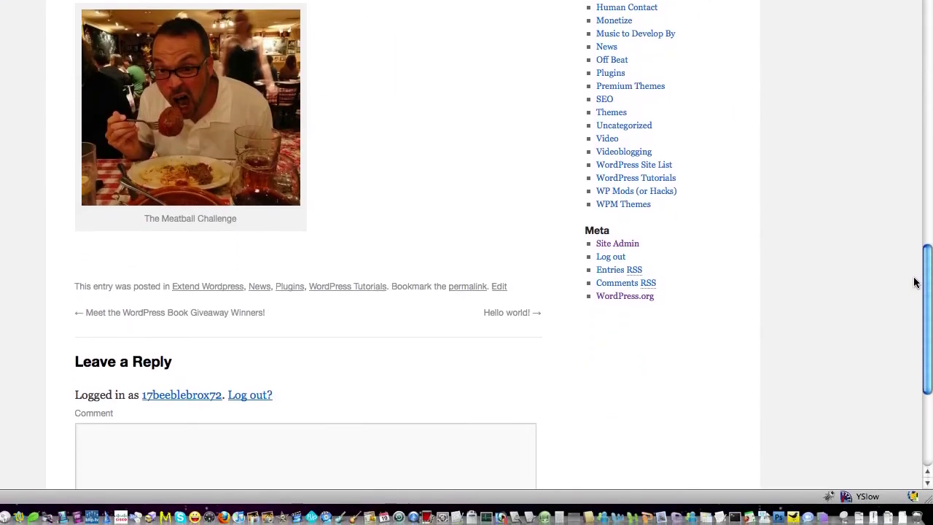
pyautogui.moveTo(917, 283); pyautogui.dragTo(930, 212)
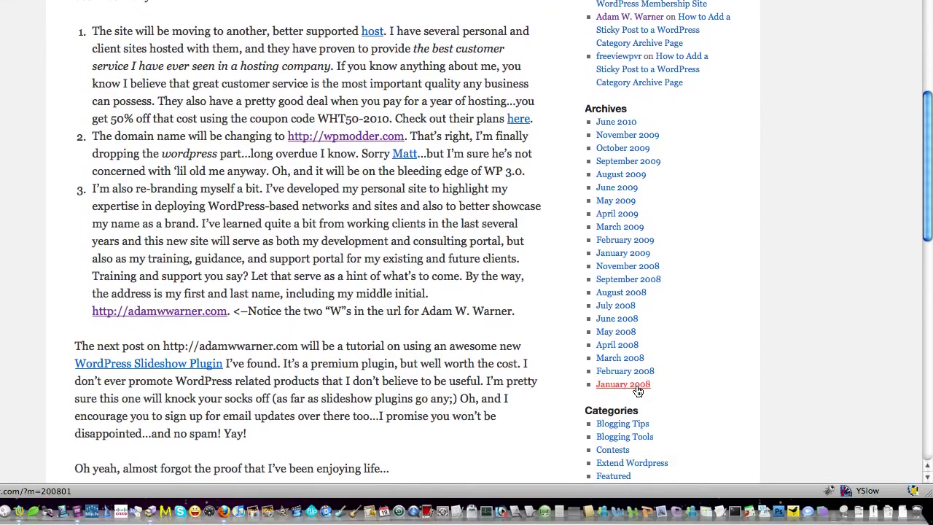
# Browse the January 2008 archive's older posts and read 'Welcome WordPress Modders!'
pyautogui.click(633, 475)
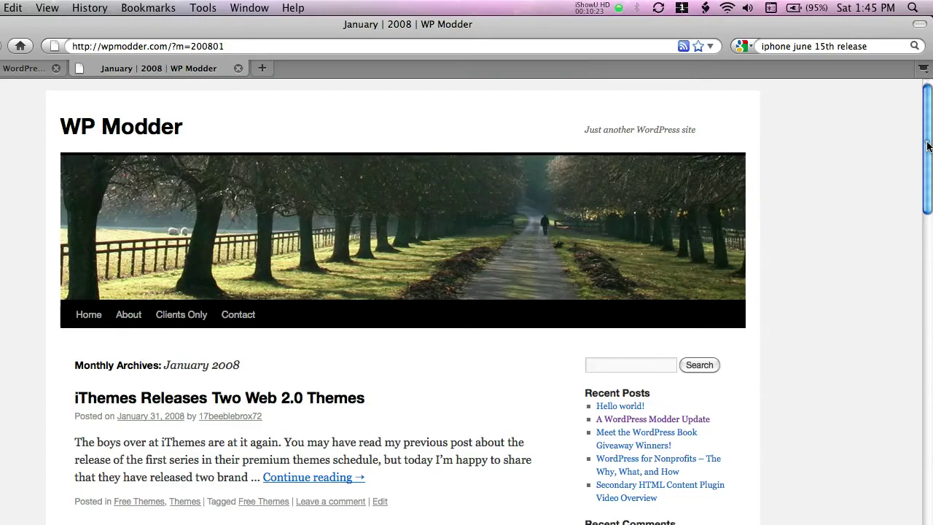
pyautogui.moveTo(927, 144); pyautogui.dragTo(920, 409)
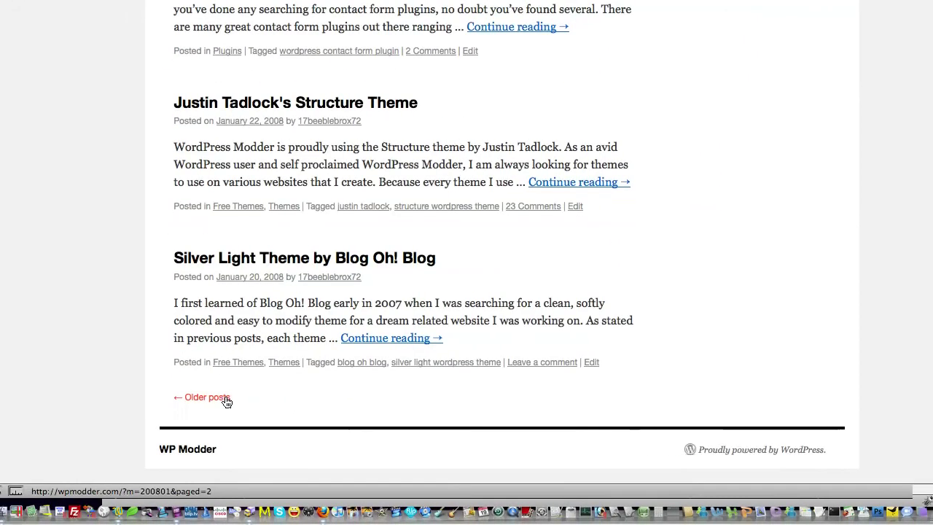
pyautogui.click(119, 396)
pyautogui.scroll(-15, 309, 328)
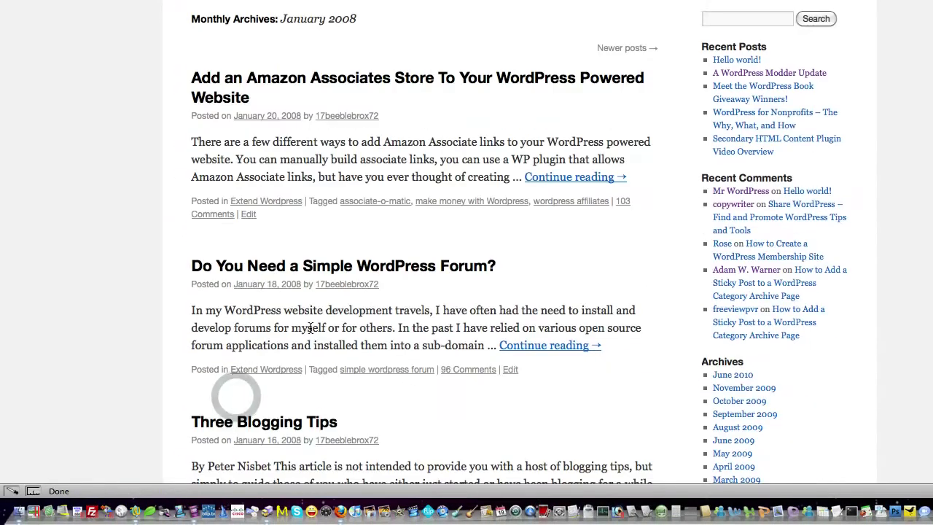
pyautogui.scroll(-6, 309, 328)
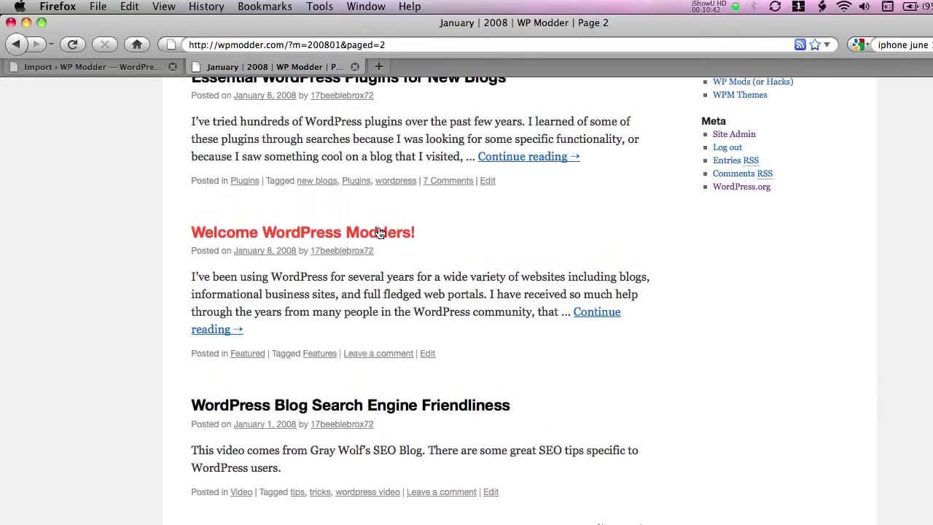
pyautogui.click(380, 232)
pyautogui.scroll(-4, 166, 321)
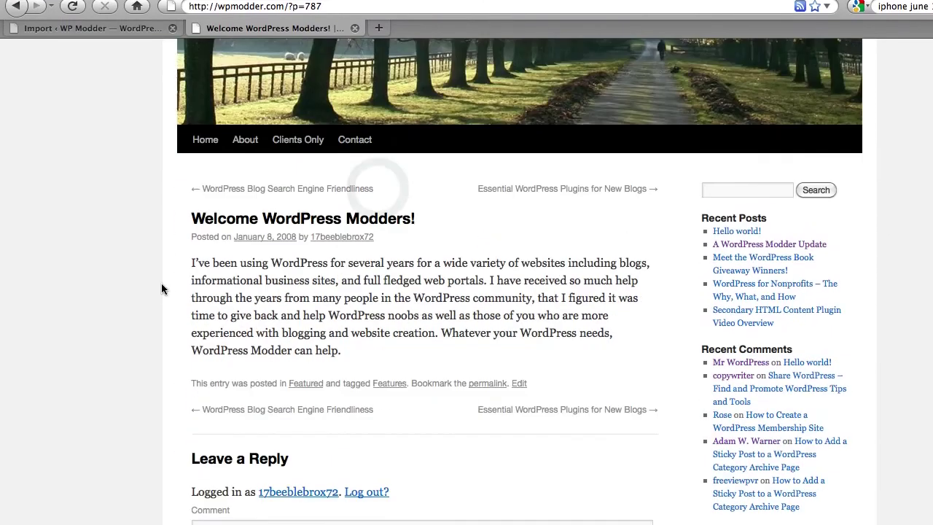
pyautogui.scroll(-3, 162, 283)
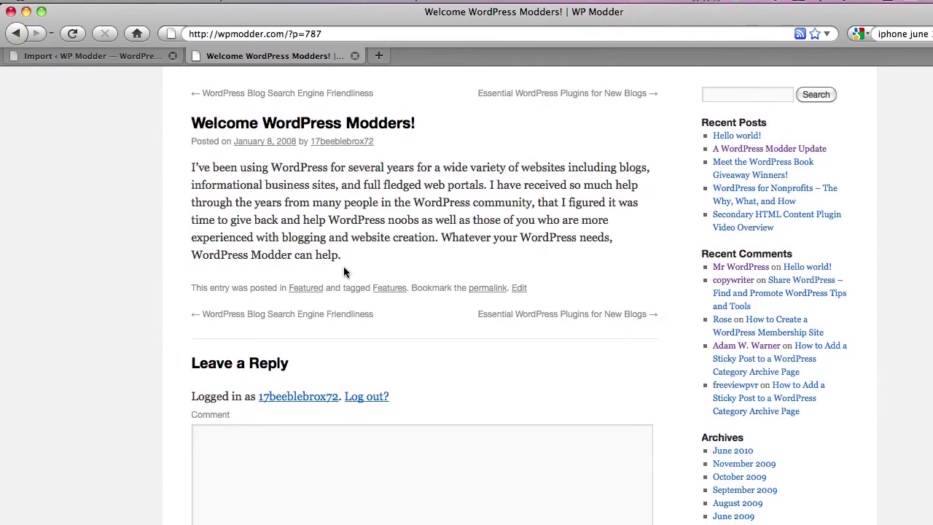
pyautogui.scroll(8, 343, 268)
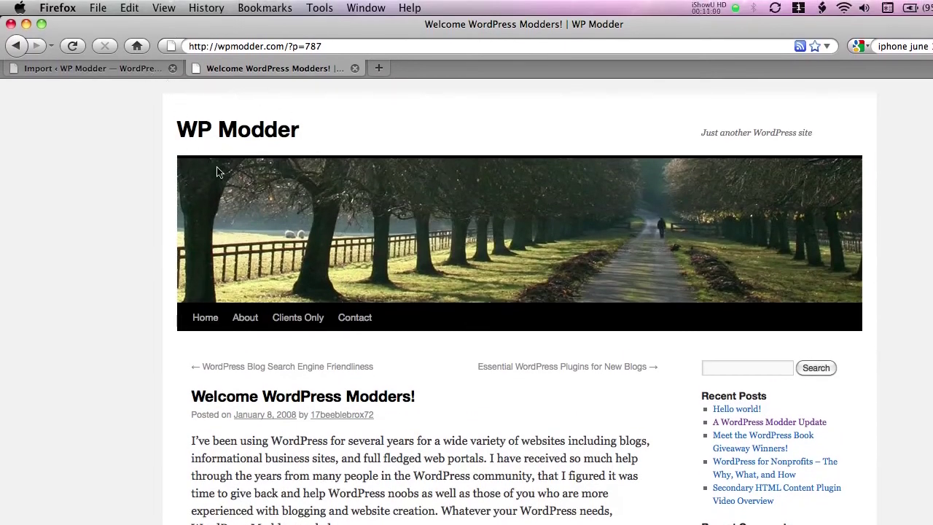
# Visit the Contact and About pages from the navigation bar, then go back to Home
pyautogui.click(247, 129)
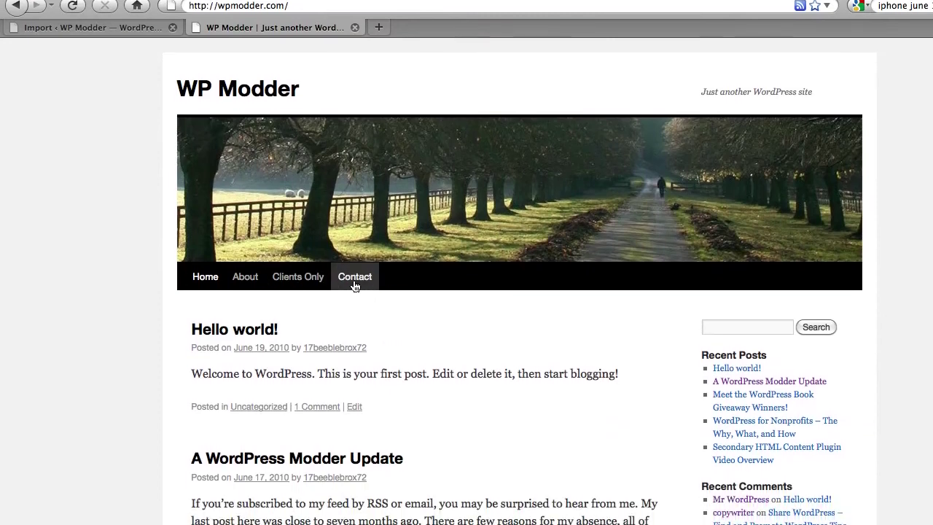
pyautogui.click(354, 317)
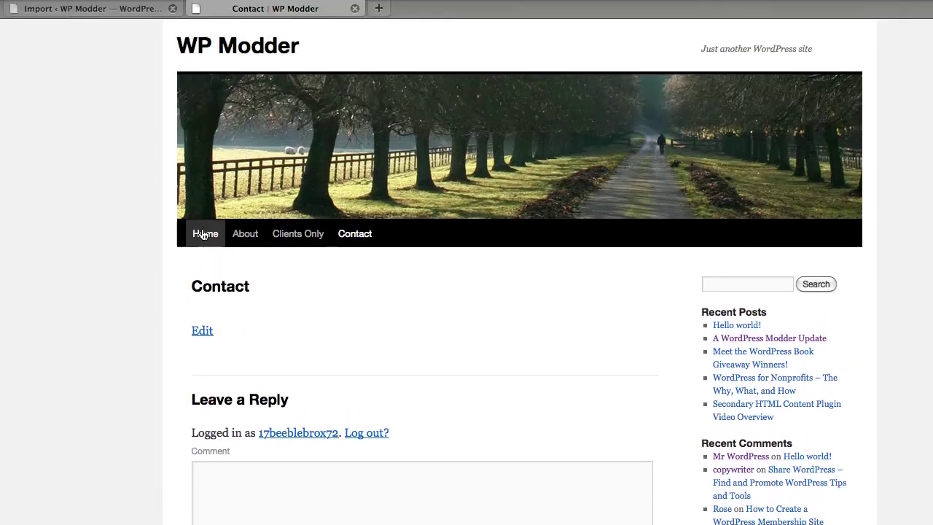
pyautogui.click(245, 195)
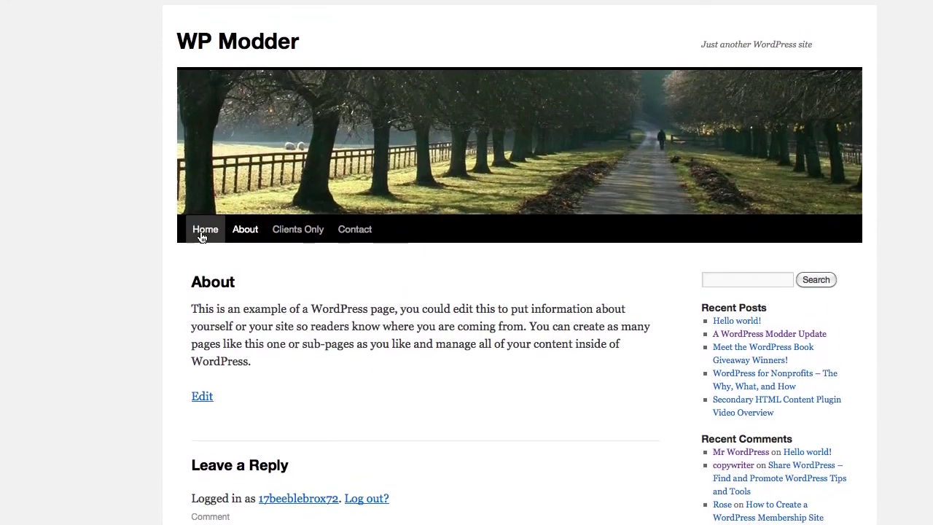
pyautogui.click(203, 216)
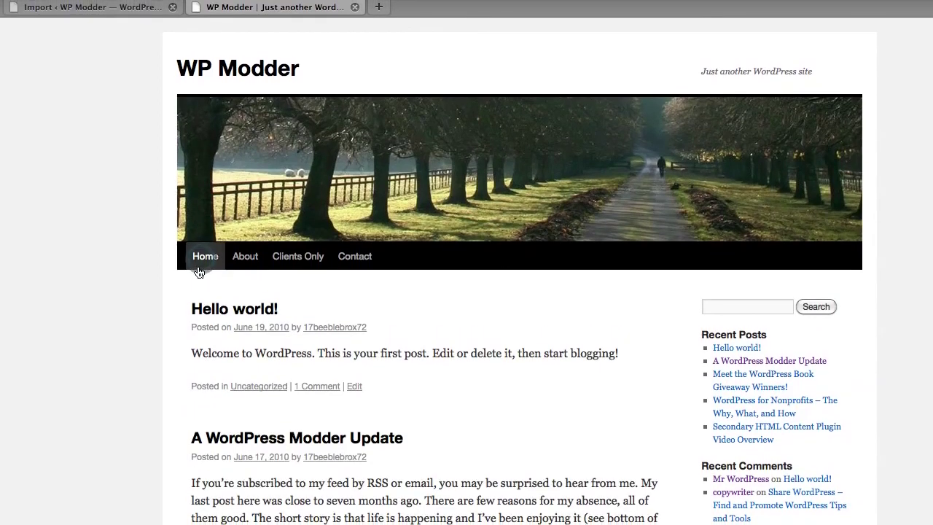